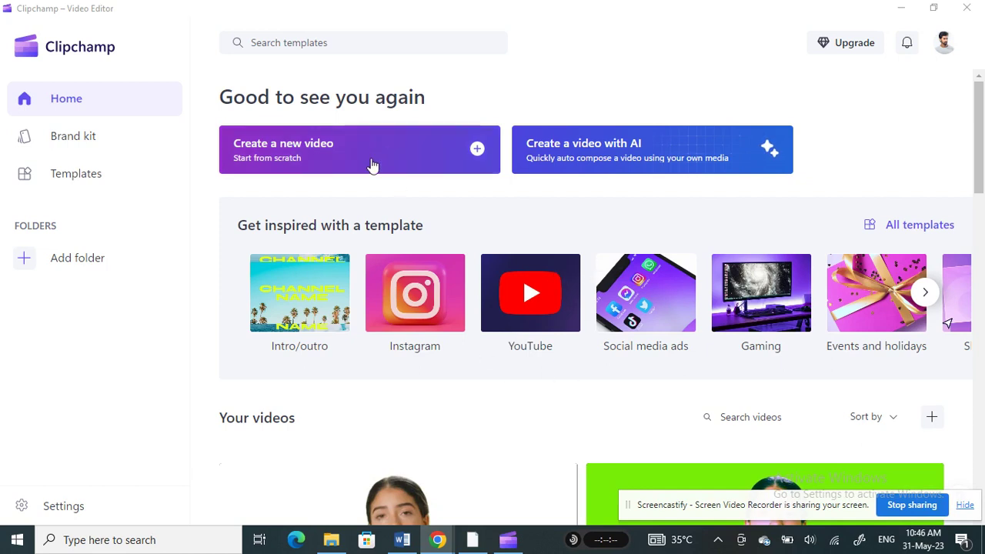
- Bring Clipchamp to the front and start a new, empty video project
click(322, 156)
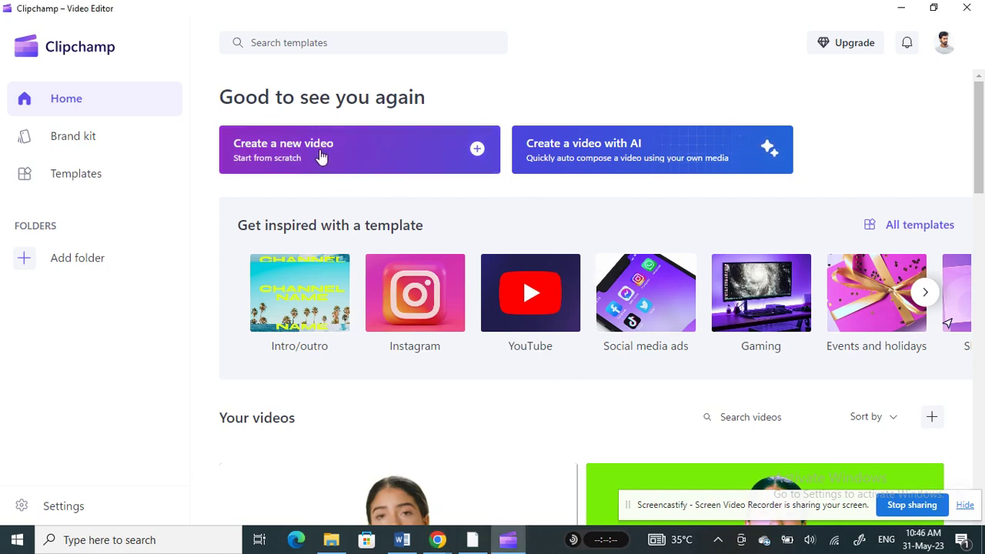
click(322, 156)
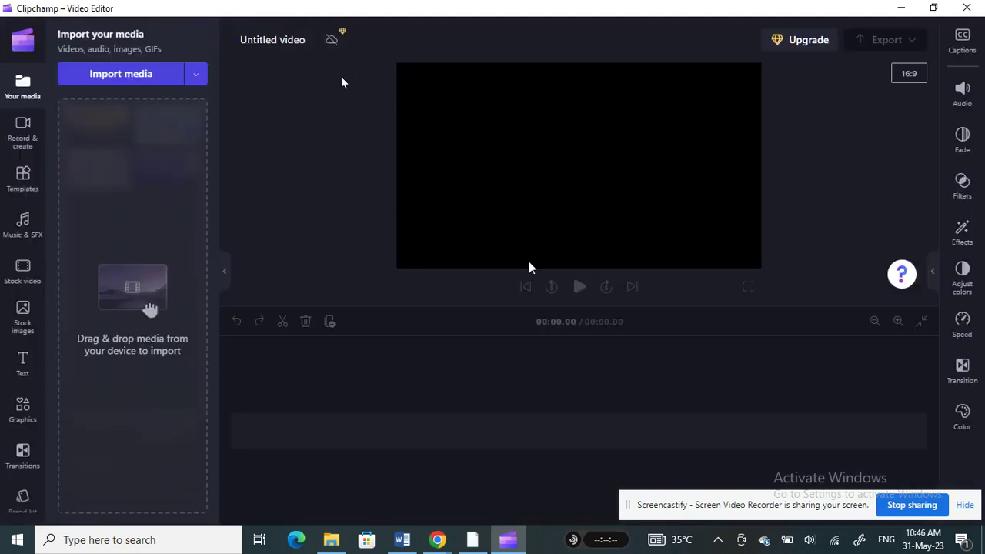
- Import the green-screen presenter video from Downloads and place it on the timeline
key(super+e)
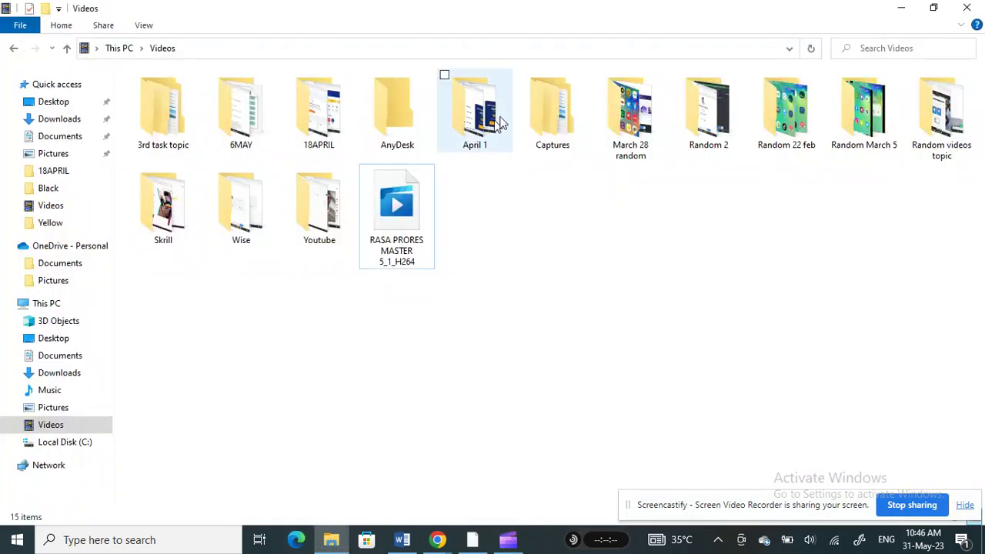
click(934, 8)
click(447, 144)
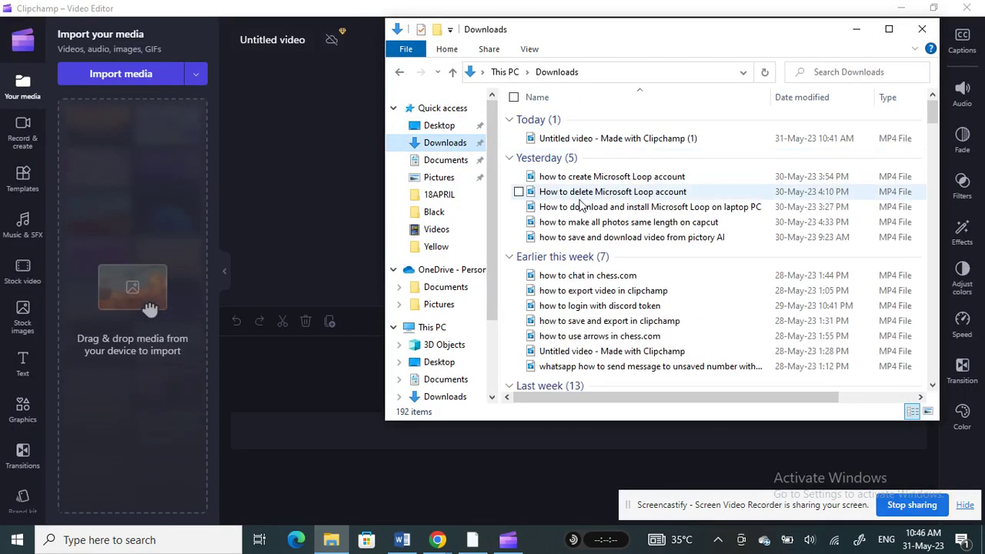
drag(585, 144, 142, 198)
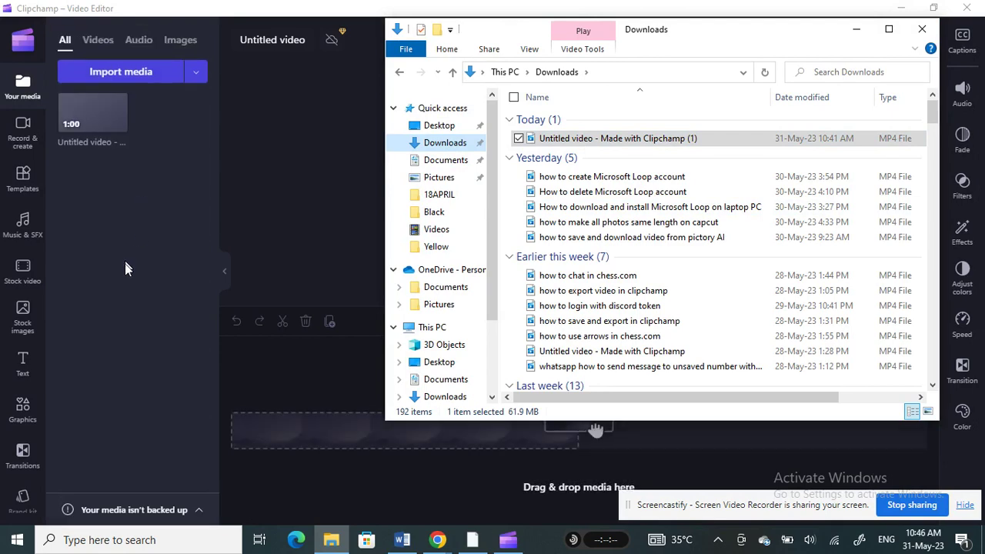
click(124, 263)
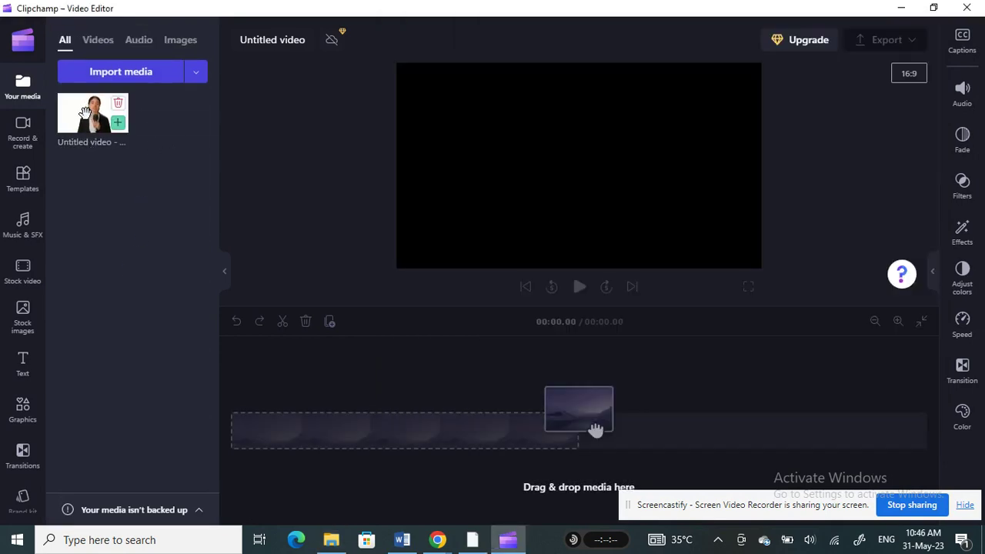
drag(92, 122, 323, 410)
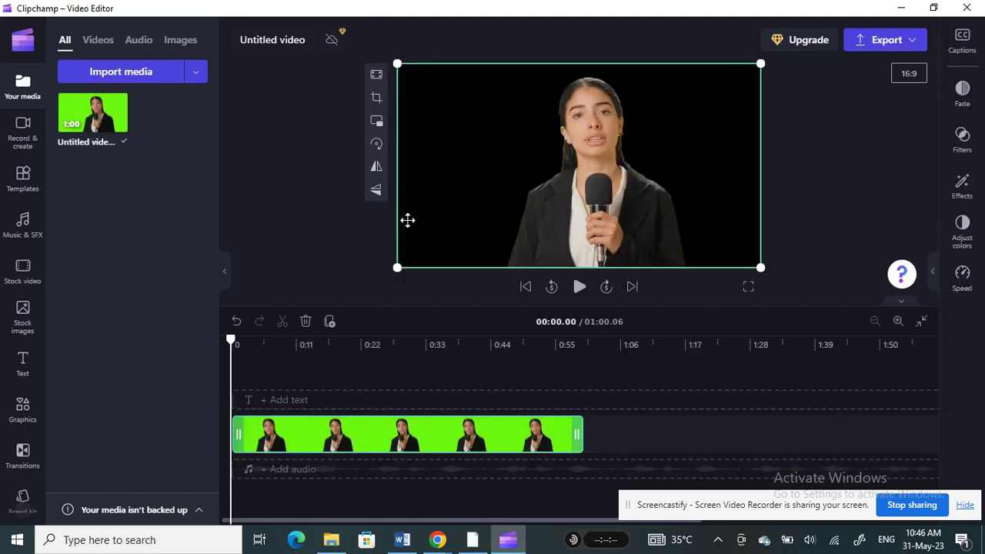
- Preview the presenter clip, zoom the timeline in twice, and move playback to 00:13.76
click(580, 287)
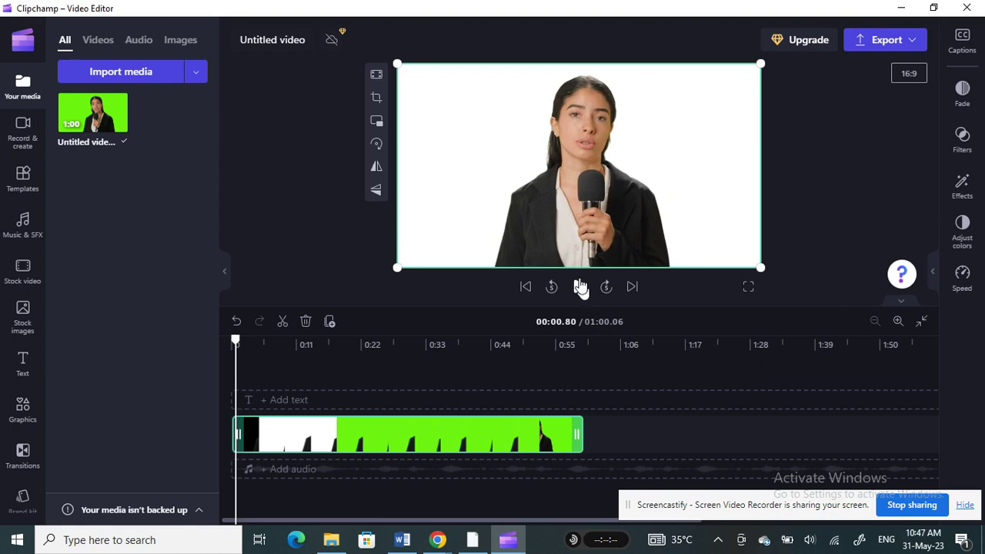
click(580, 287)
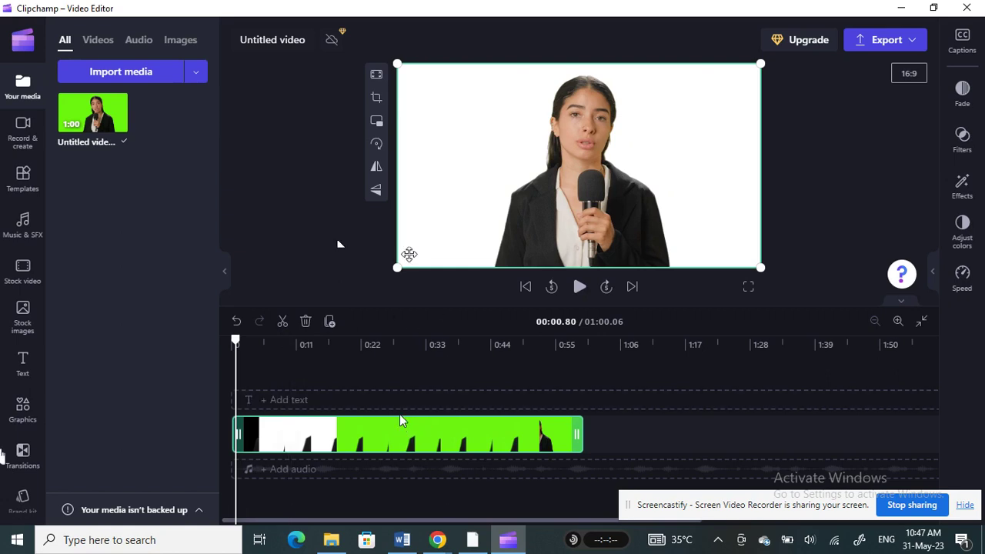
click(898, 321)
click(898, 322)
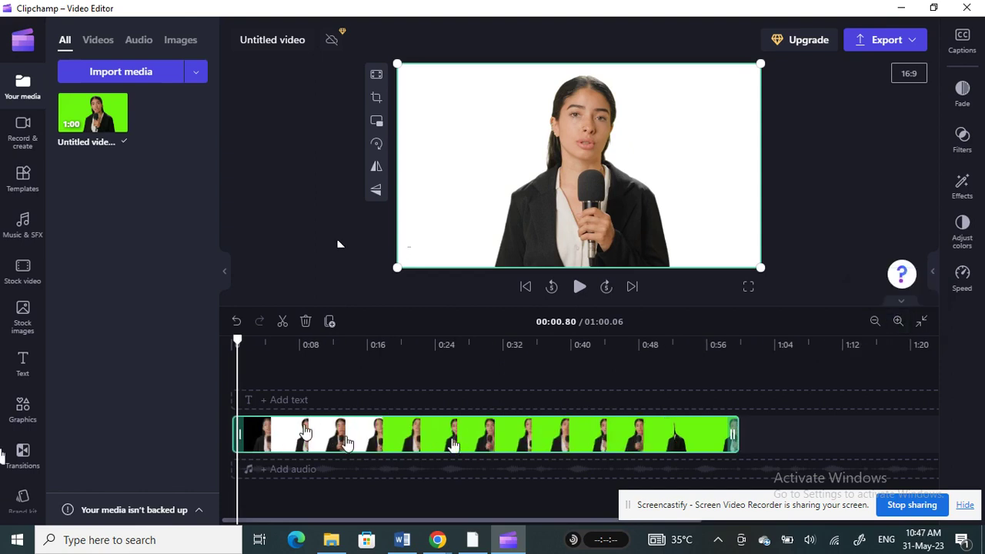
drag(238, 342, 348, 369)
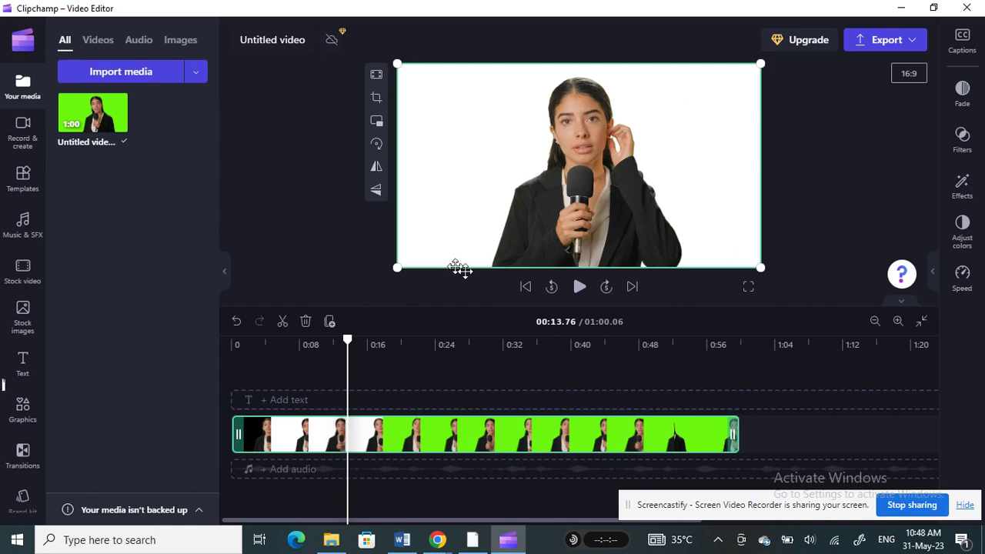
click(910, 77)
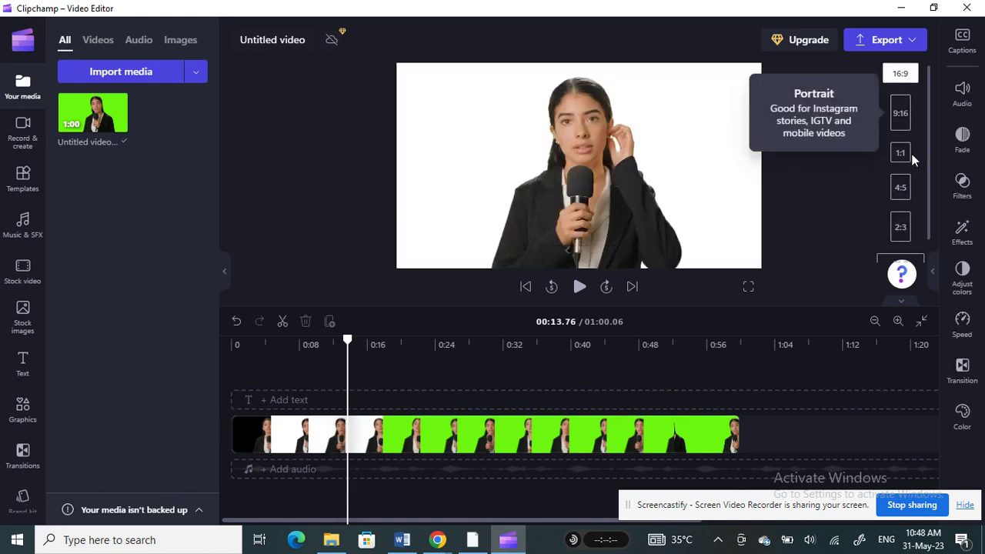
scroll(893, 80, up, 1)
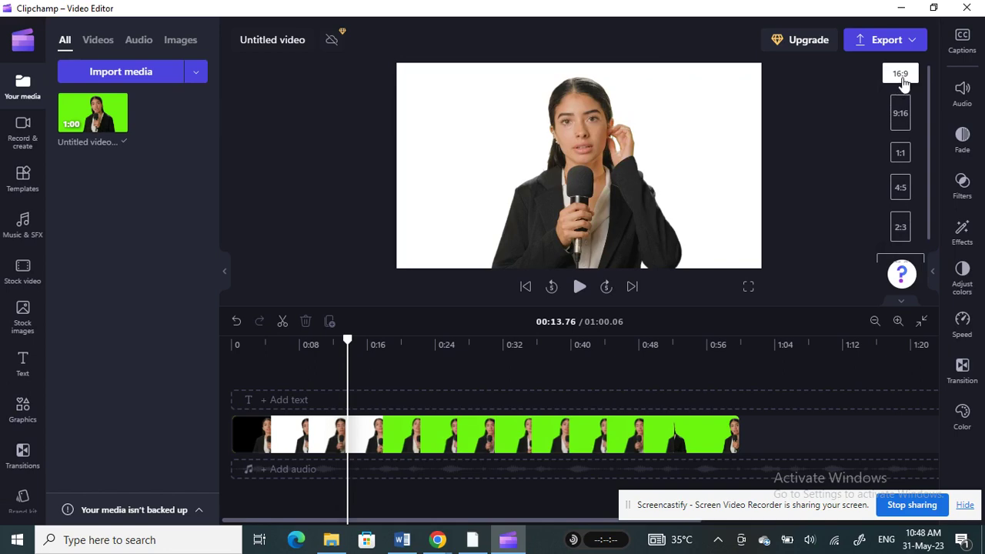
click(901, 80)
click(673, 256)
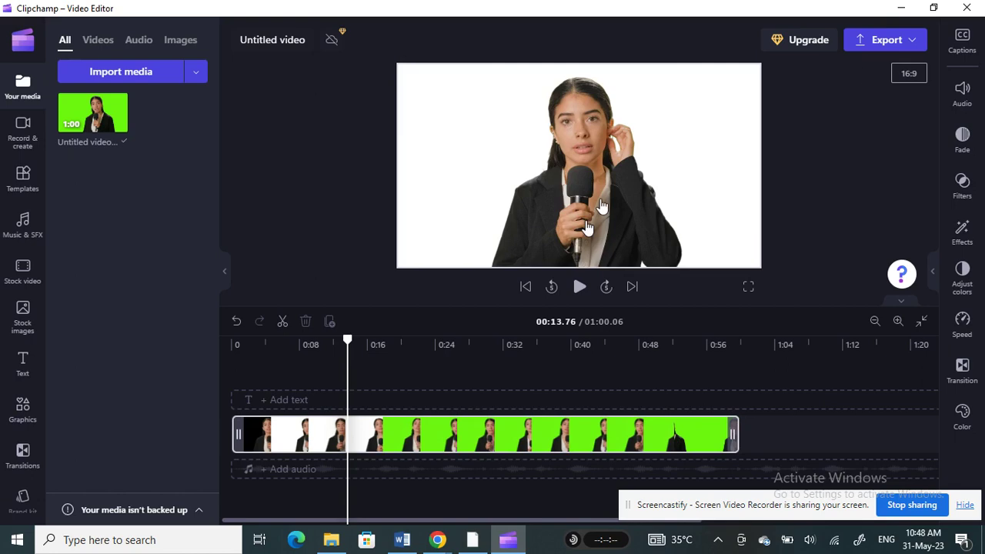
click(787, 318)
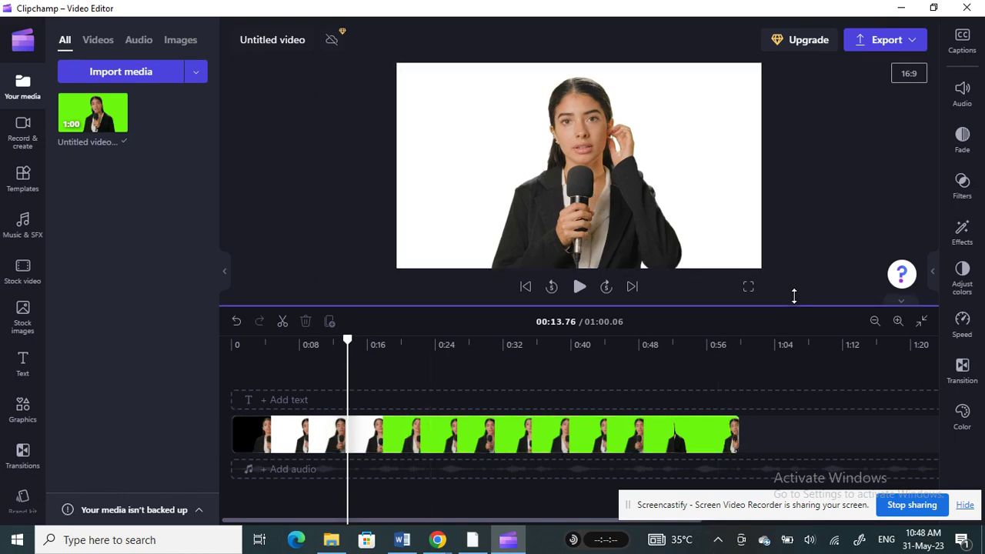
click(542, 246)
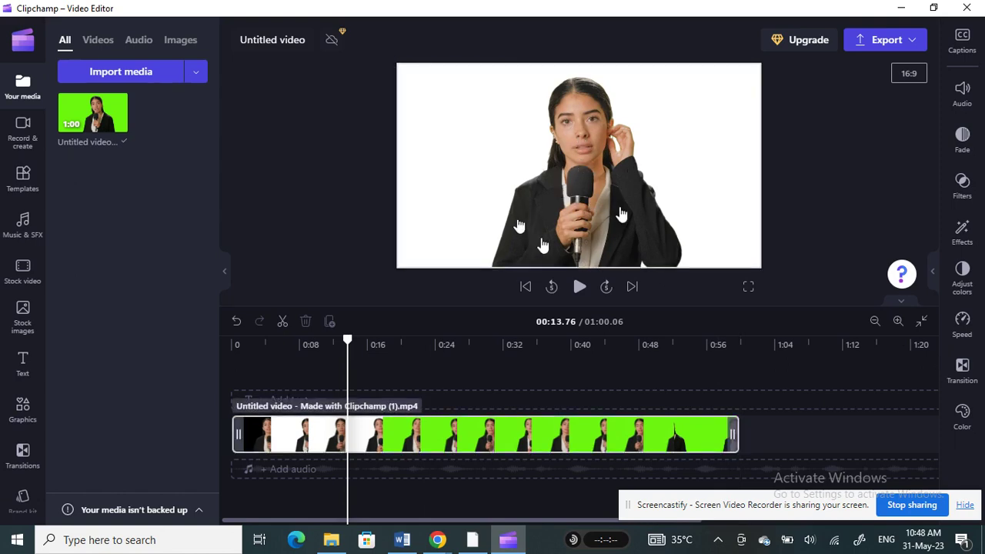
click(117, 163)
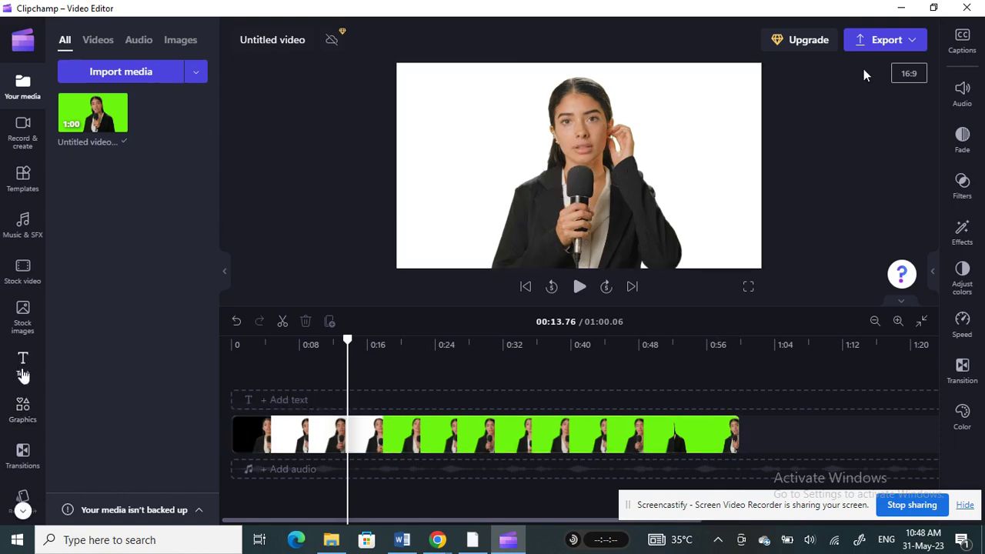
click(462, 251)
click(308, 277)
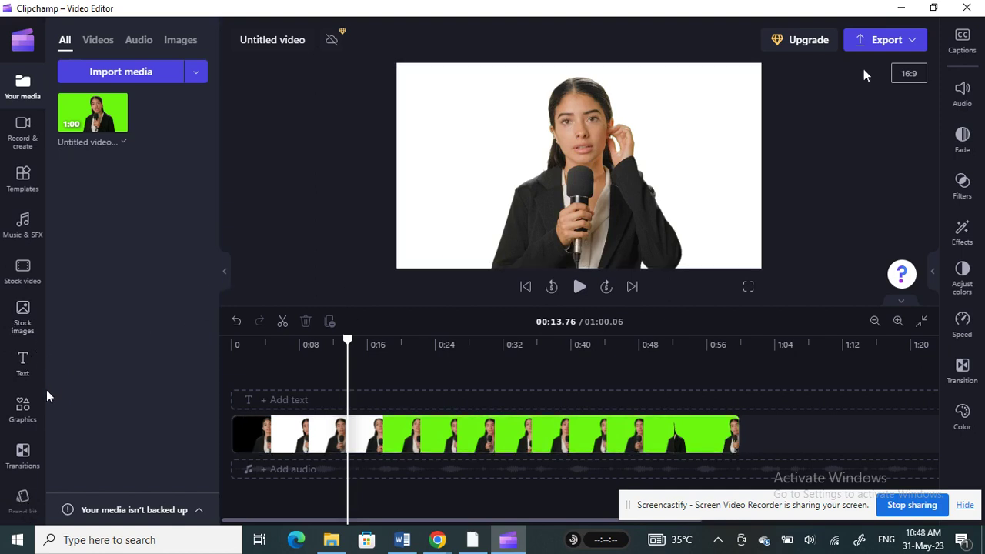
click(477, 211)
click(477, 211)
- Browse the text templates and add the Groovy title to the timeline near 0:16
click(23, 362)
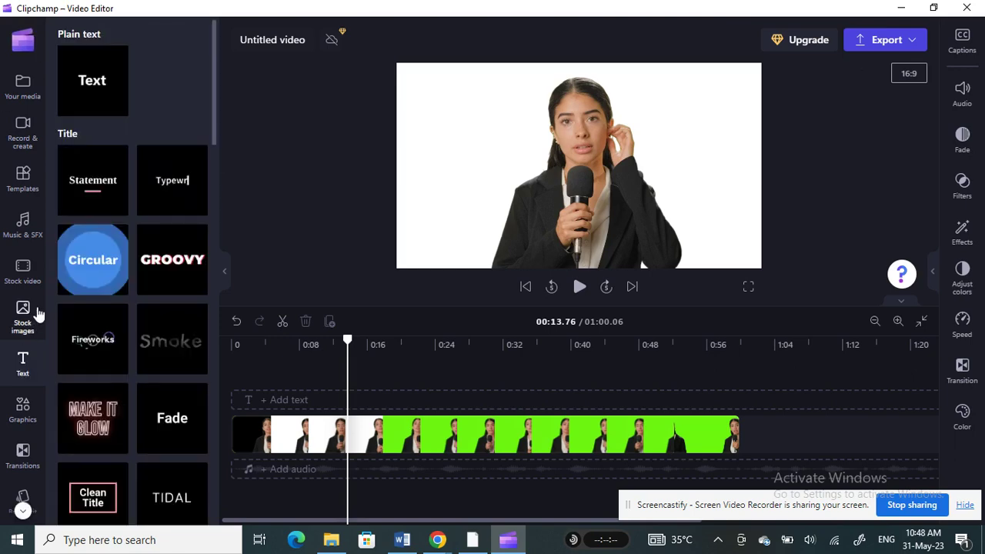
mouse_move(117, 288)
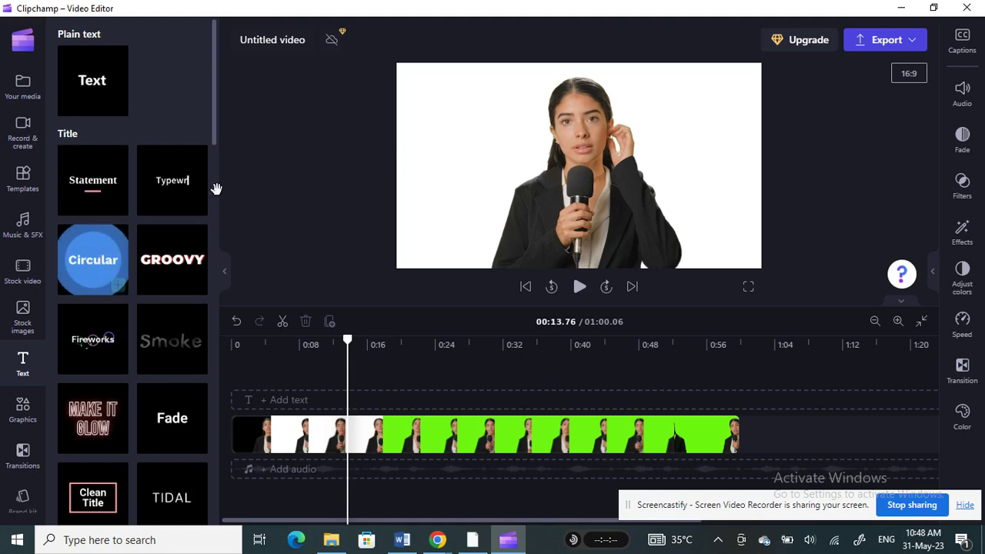
mouse_move(86, 94)
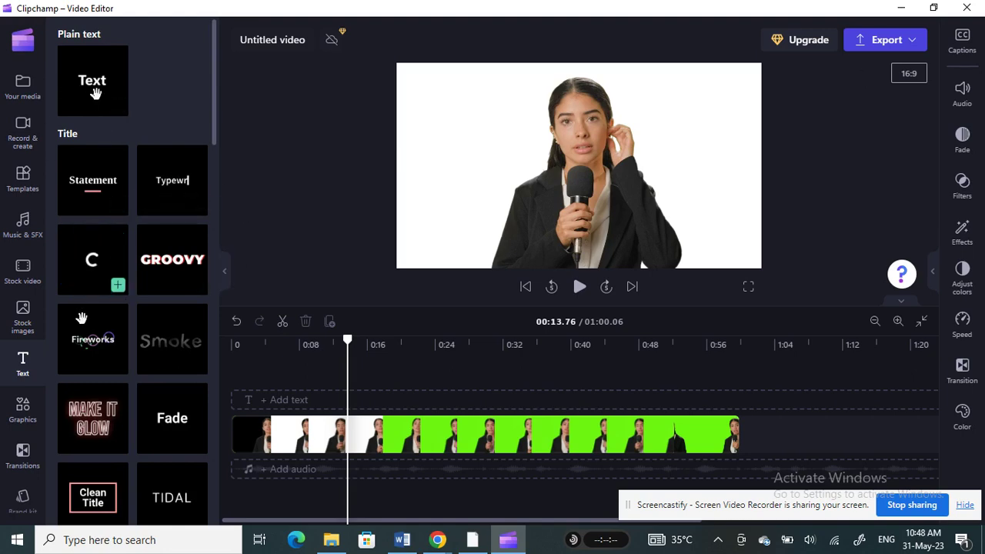
mouse_move(117, 371)
scroll(117, 371, down, 2)
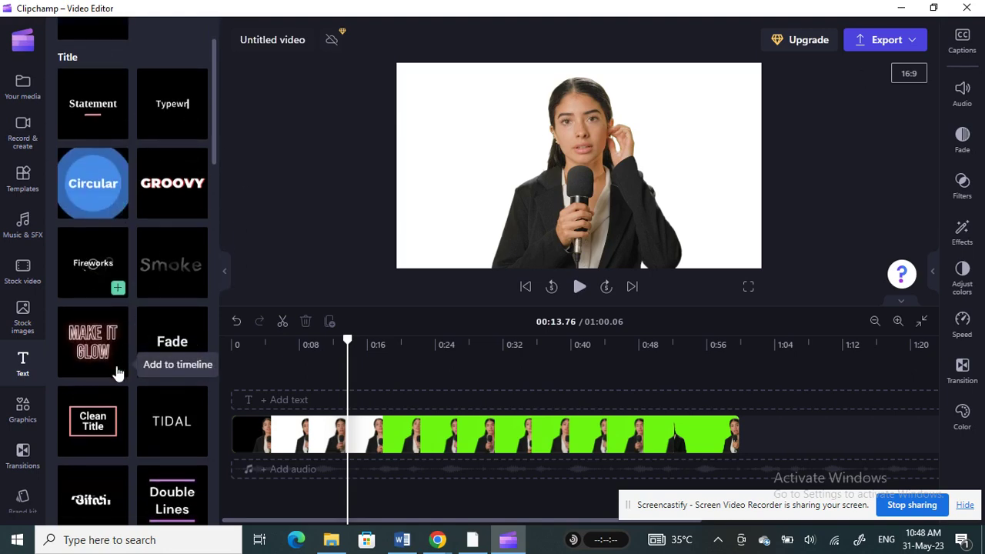
scroll(116, 327, down, 4)
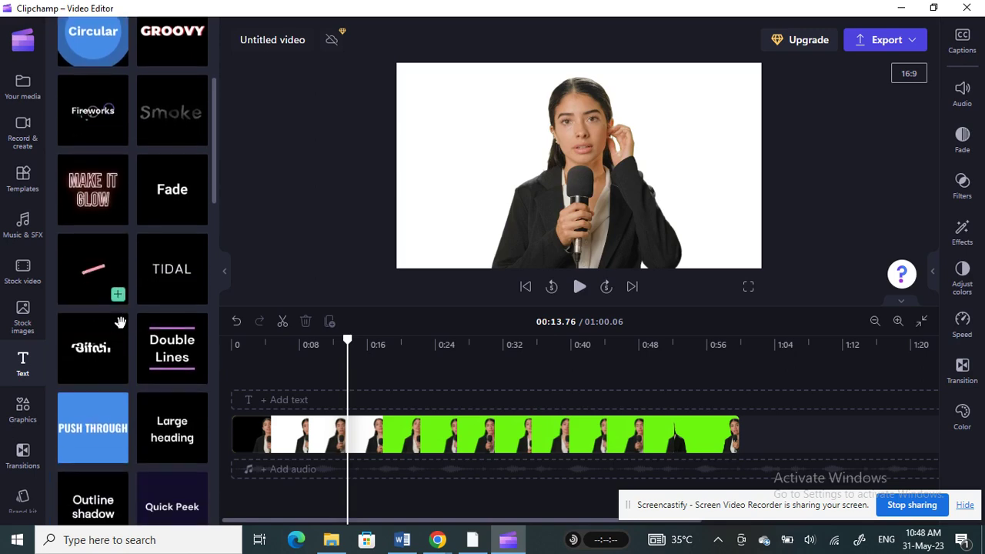
scroll(120, 322, up, 6)
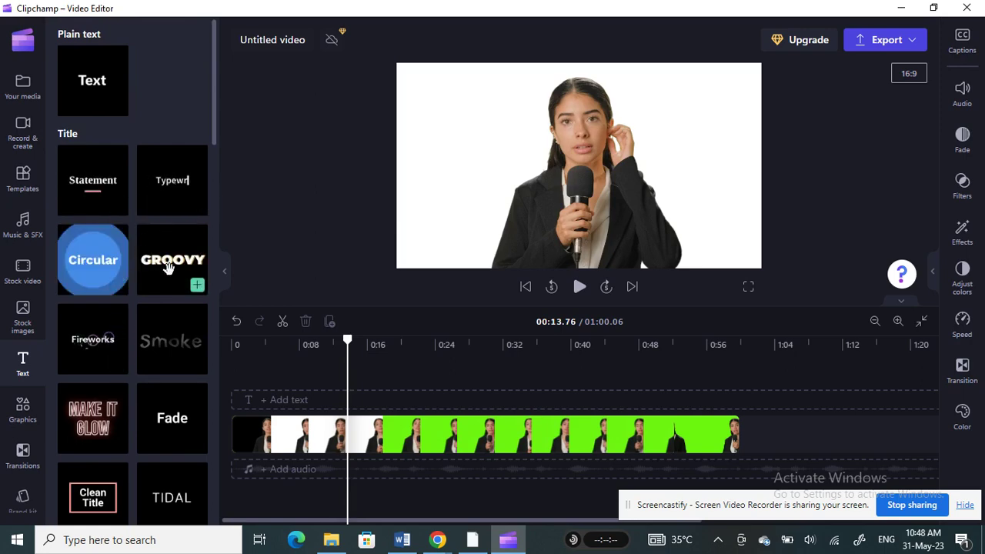
click(198, 286)
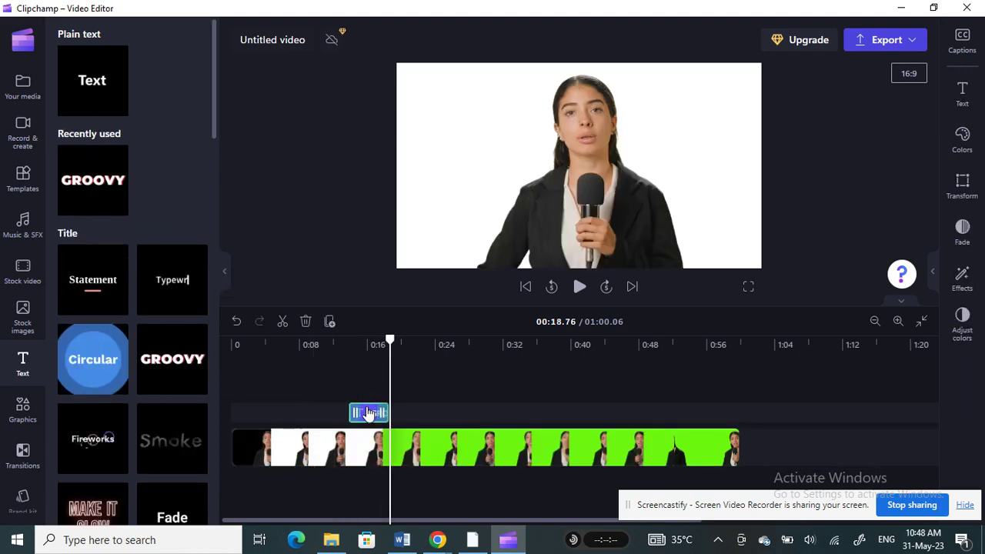
- Replace the GROOVY title text with 'My Demo', fixing a typo along the way
click(367, 412)
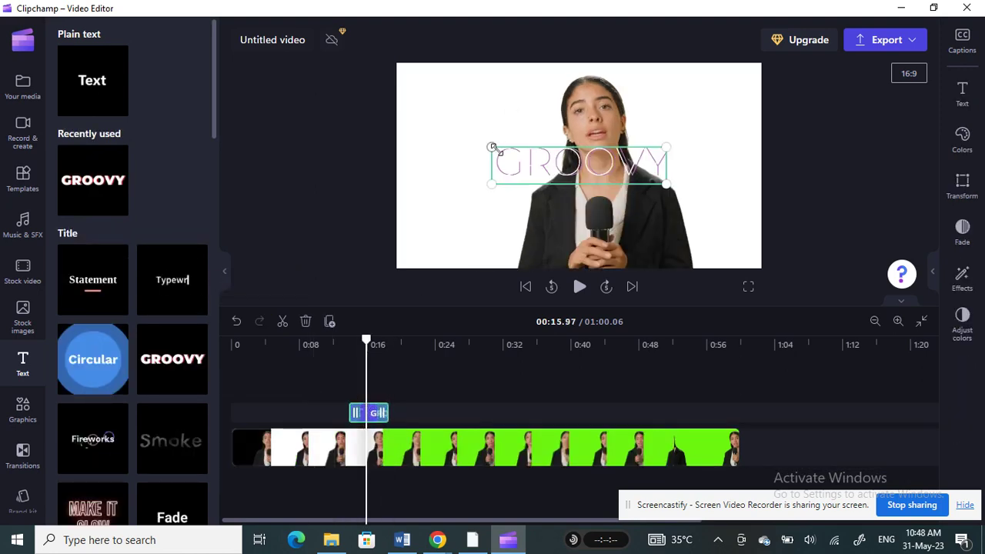
click(653, 160)
drag(828, 140, 780, 140)
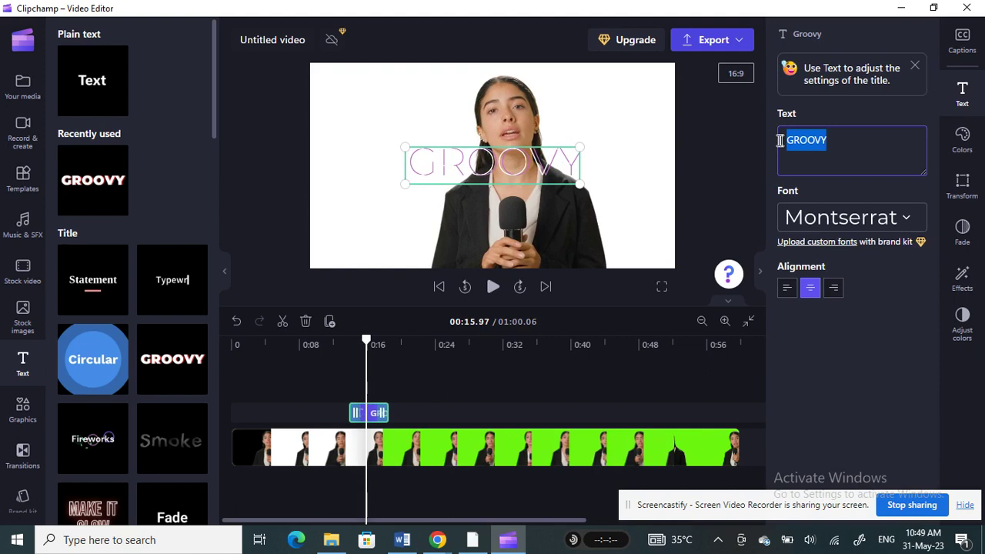
text(My DEmo)
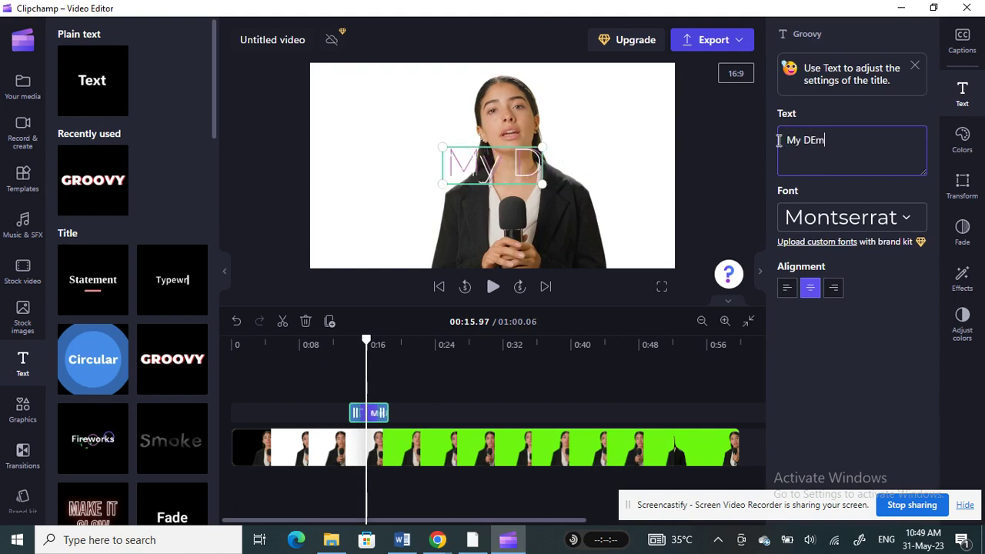
key(BackSpace)
key(BackSpace)
key(BackSpace)
text(emo)
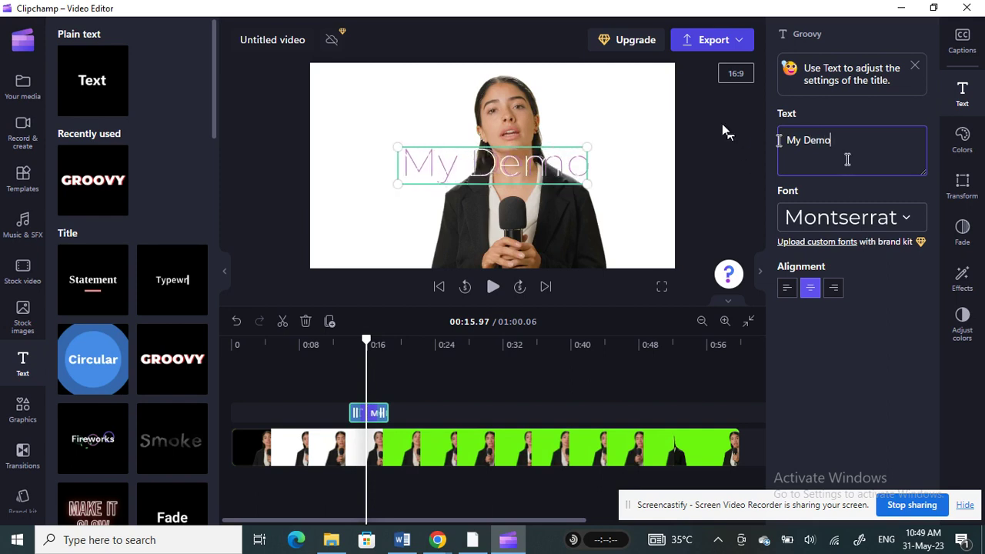
- Change the My Demo title font to Luckiest Guy
click(907, 218)
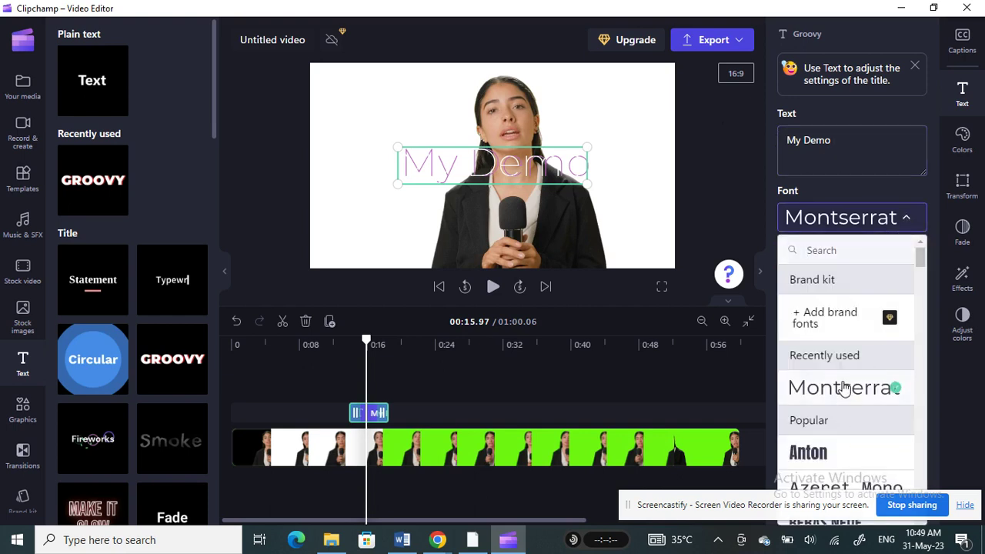
scroll(847, 385, down, 3)
scroll(852, 391, down, 2)
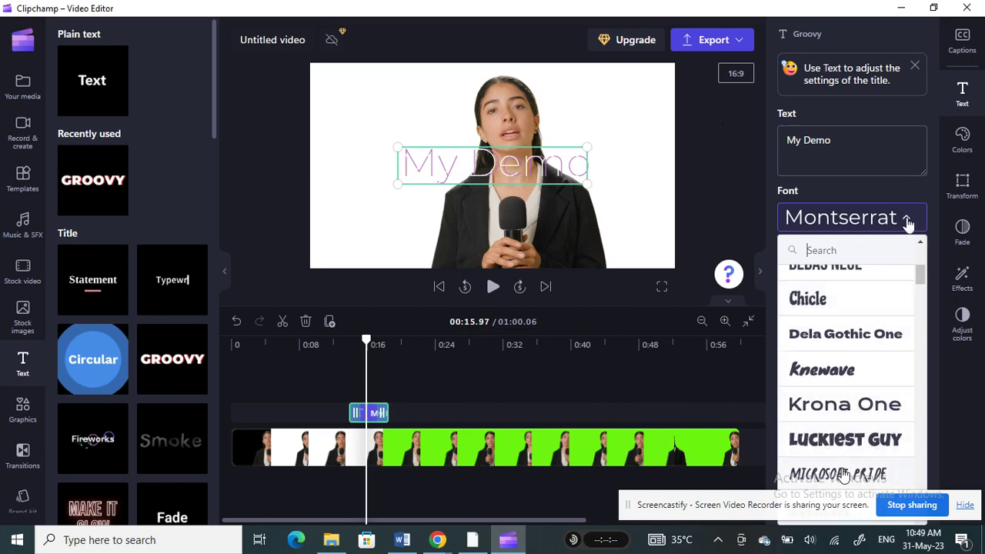
click(854, 432)
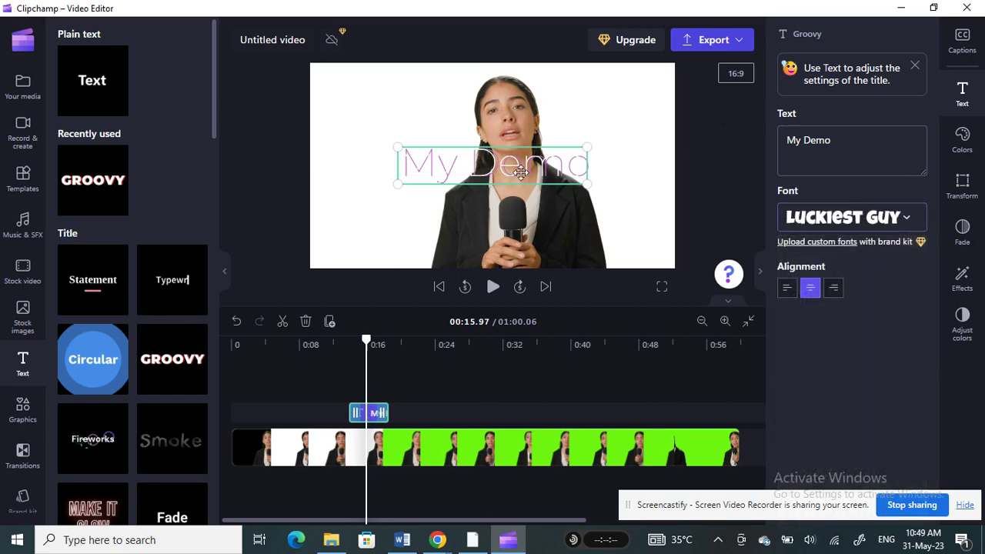
- Move the title to the lower right of the frame and close its properties
drag(526, 168, 523, 167)
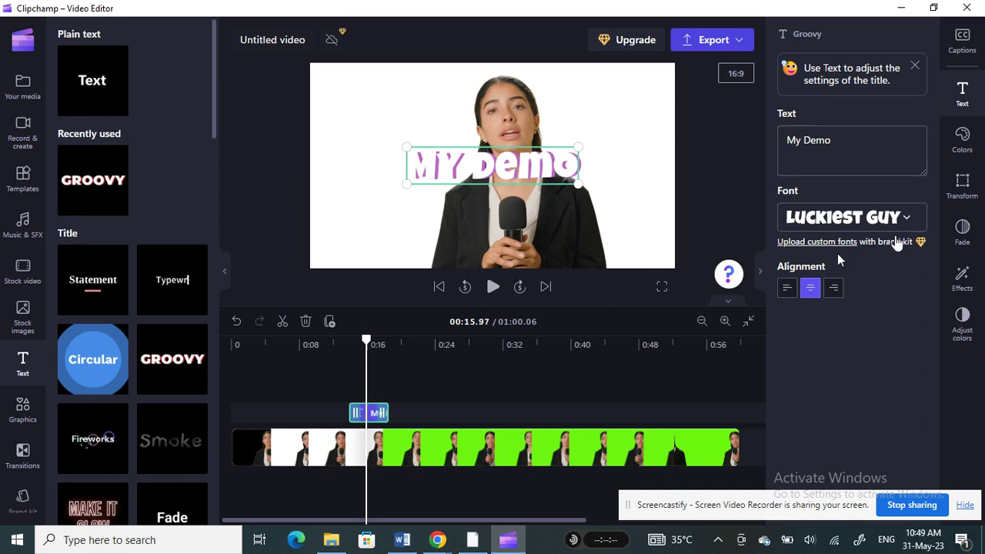
drag(521, 156, 589, 226)
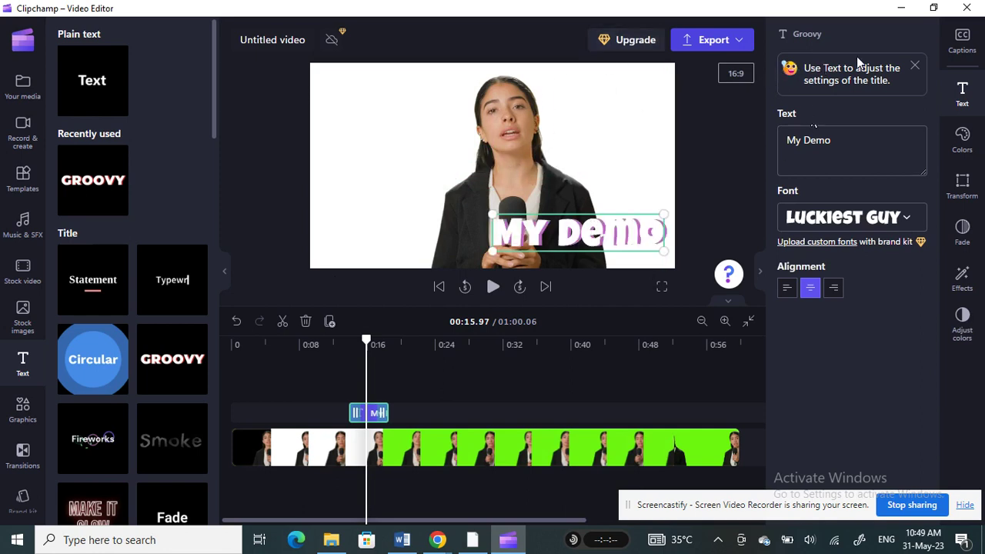
click(962, 96)
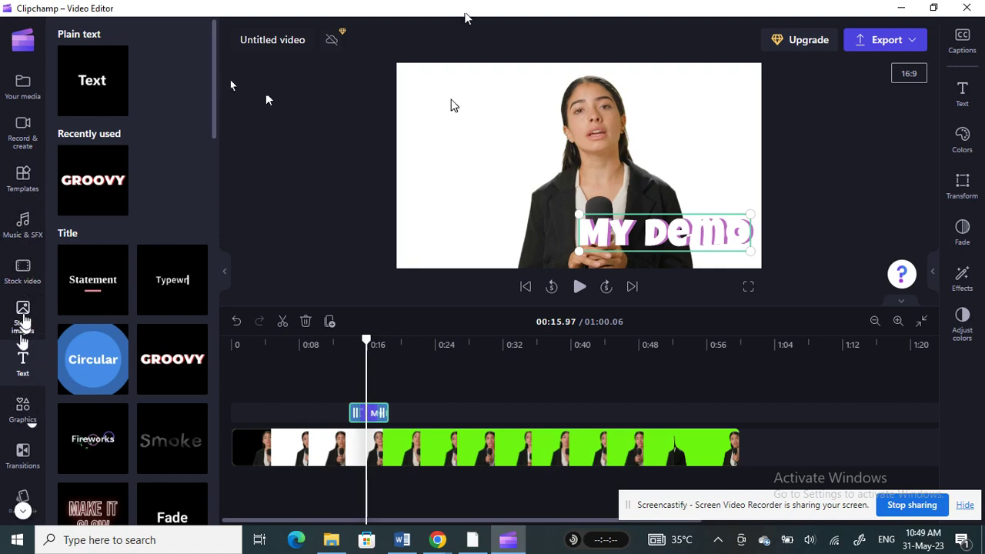
- Open the stock images library and scroll down past the Pride collection
click(23, 315)
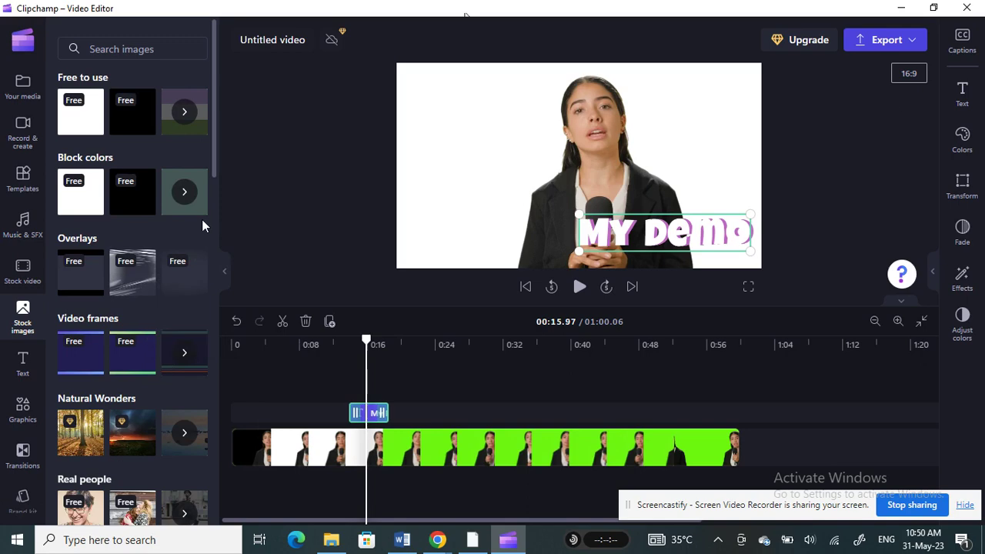
scroll(138, 265, down, 3)
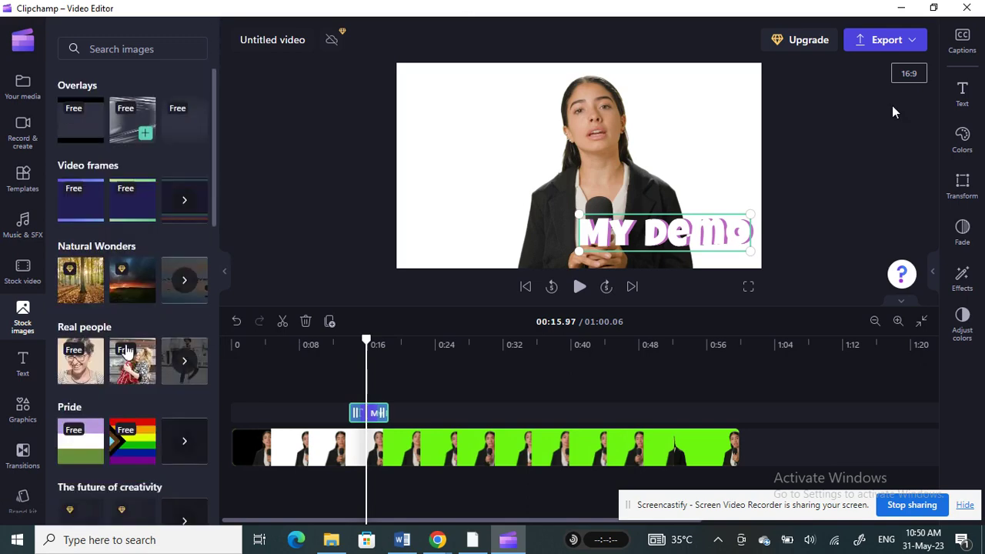
scroll(133, 369, down, 2)
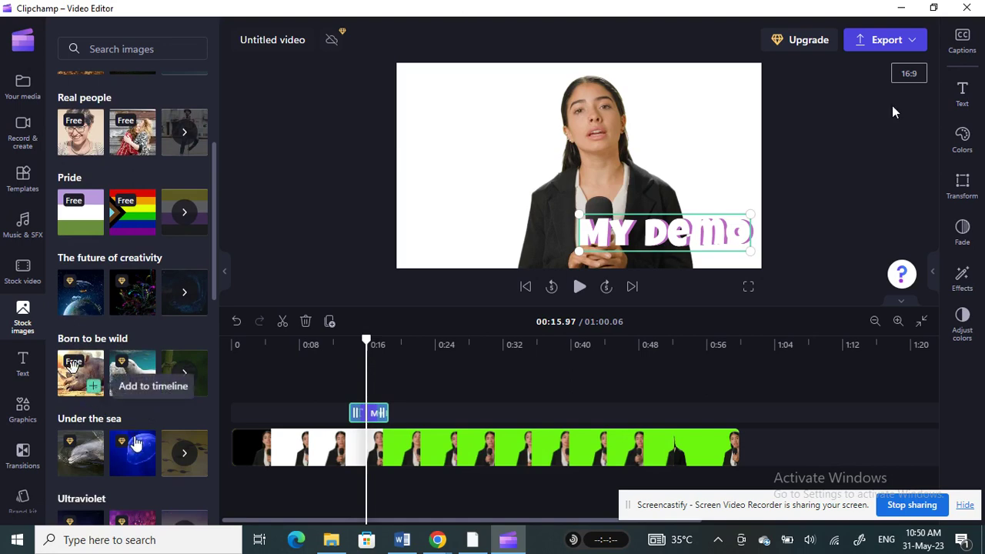
- Add the Born to be wild rhino image to the timeline and move playback onto it
click(93, 385)
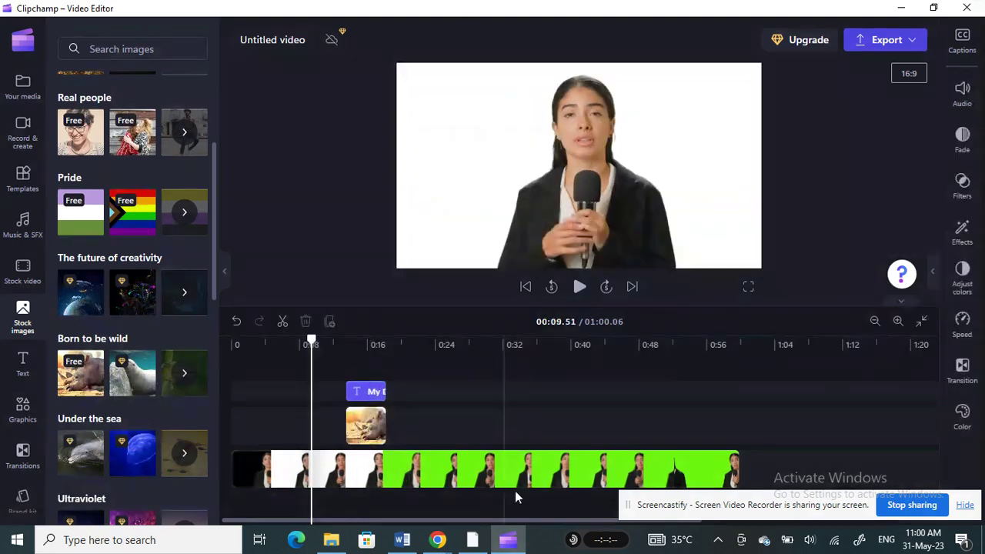
click(367, 429)
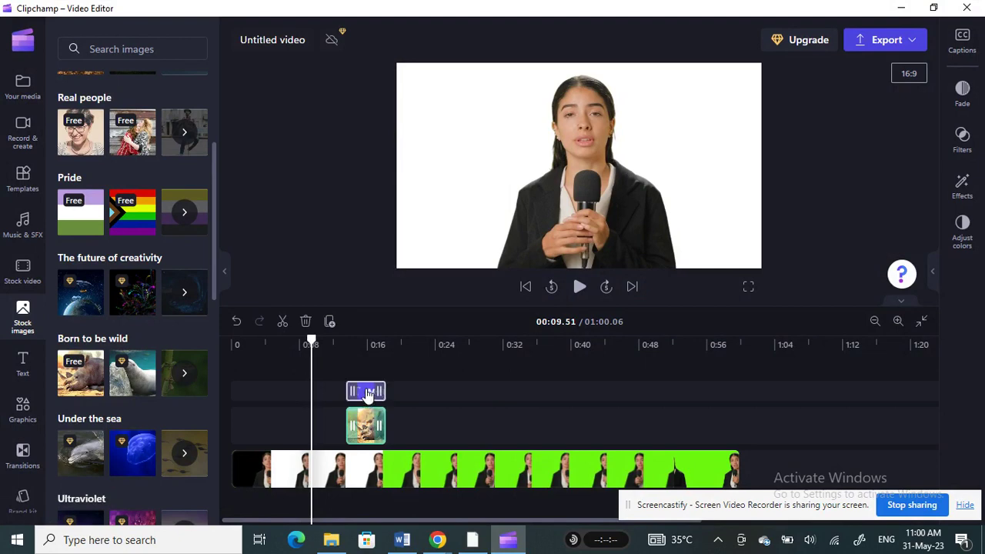
drag(313, 340, 353, 341)
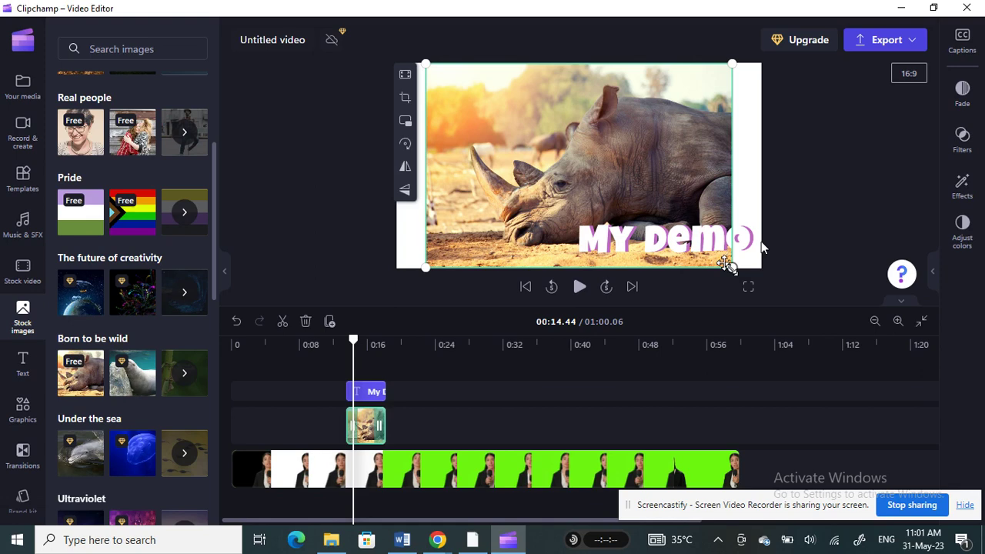
- Shrink the rhino image into a small inset at the top-left corner of the frame
drag(727, 264, 542, 141)
mouse_move(479, 120)
mouse_down()
mouse_move(459, 123)
mouse_move(464, 129)
mouse_up()
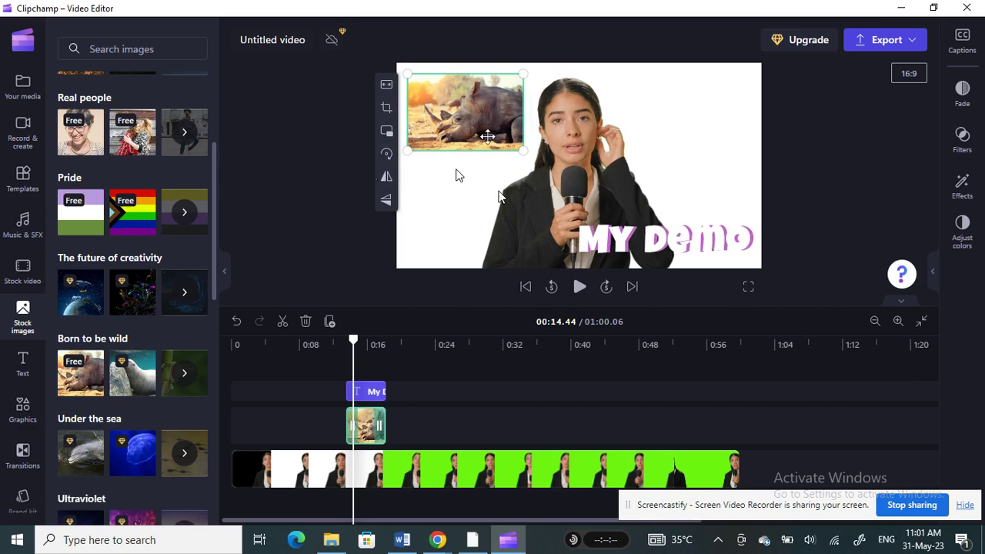
drag(524, 151, 530, 155)
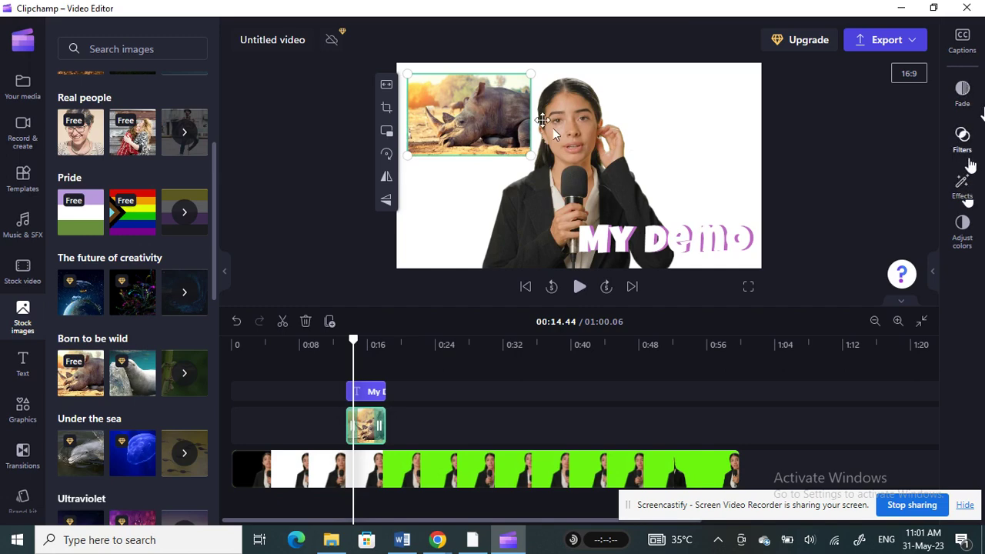
- Give the rhino image the Orange and teal filter and a 0.5s fade-in
click(963, 142)
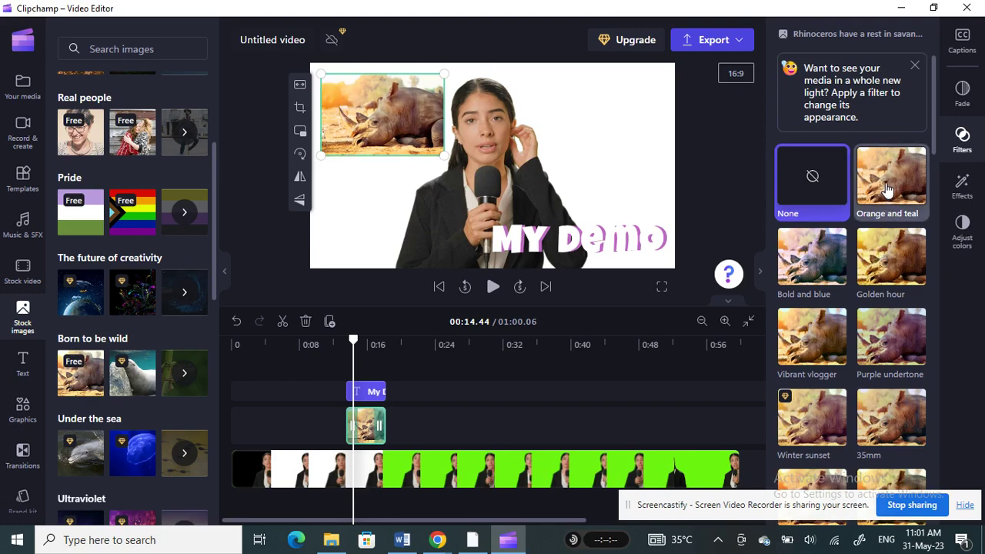
click(888, 189)
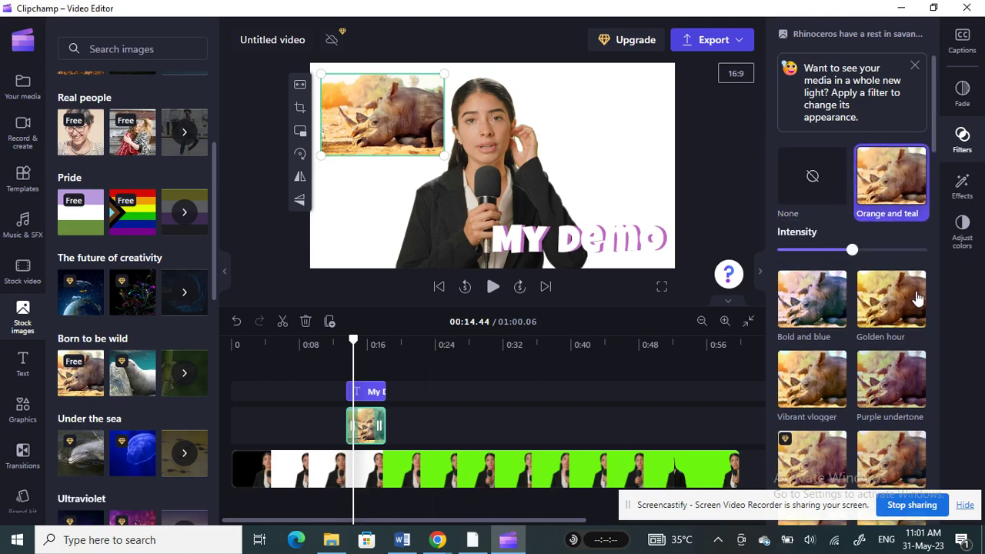
click(961, 186)
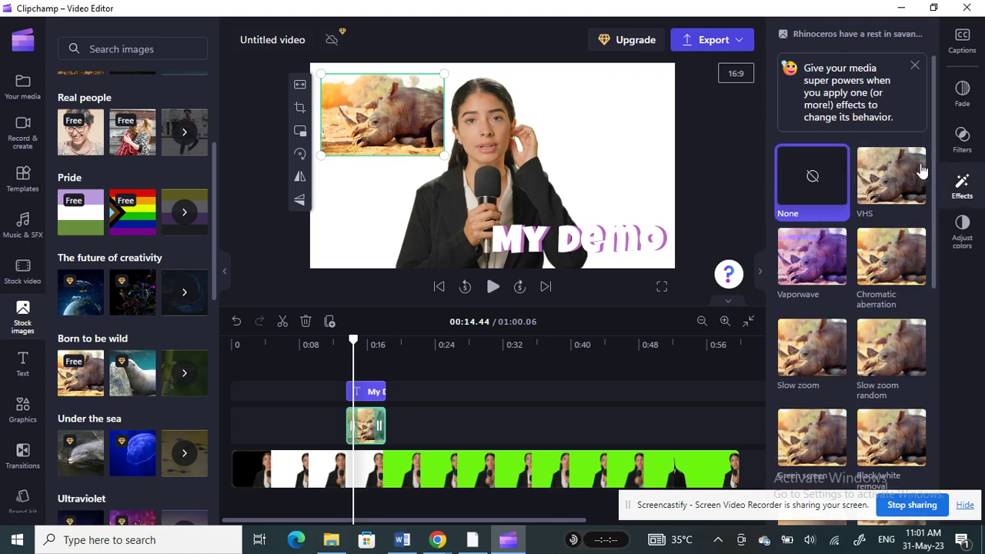
click(962, 91)
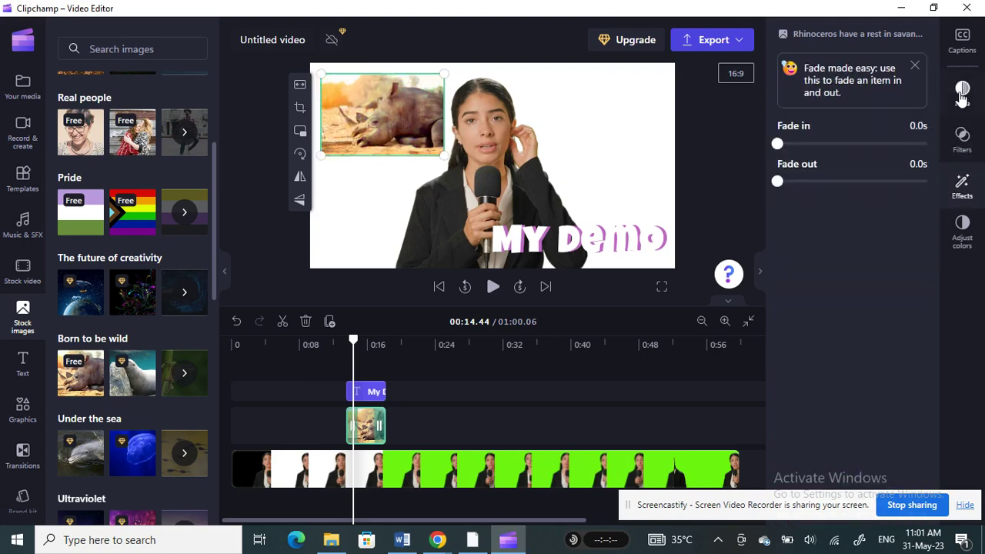
drag(779, 142, 784, 143)
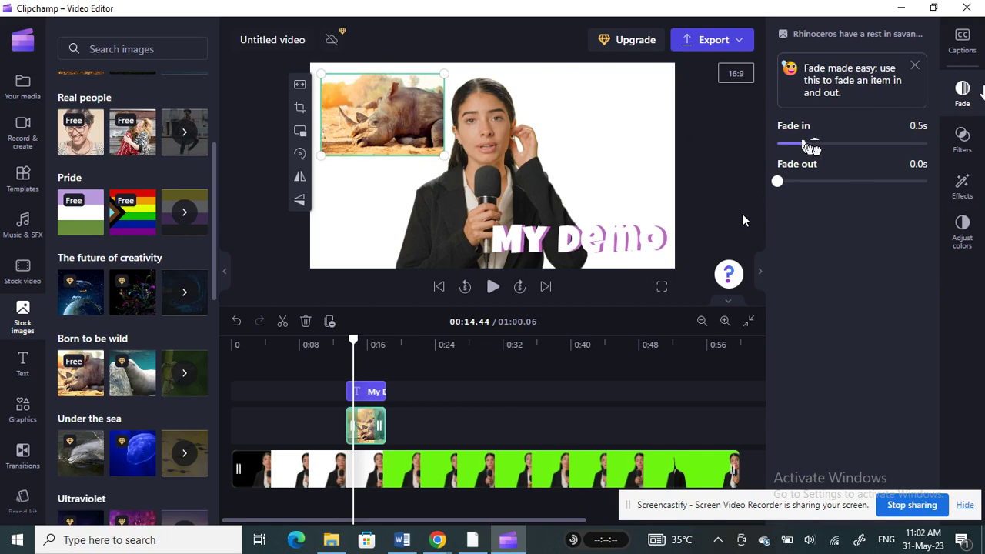
click(966, 92)
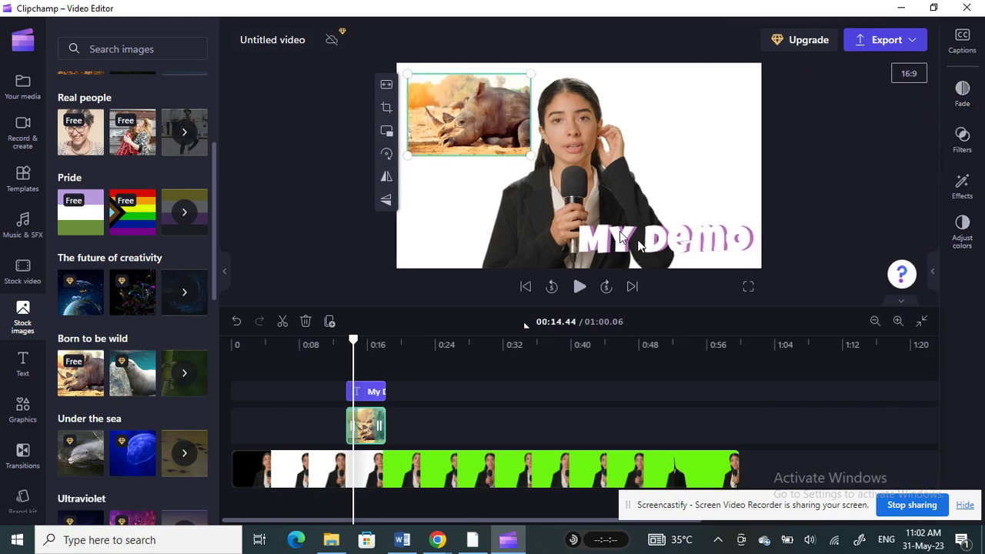
- Give the rhino image a VHS effect with lowered grain, then select the My Demo title
click(961, 189)
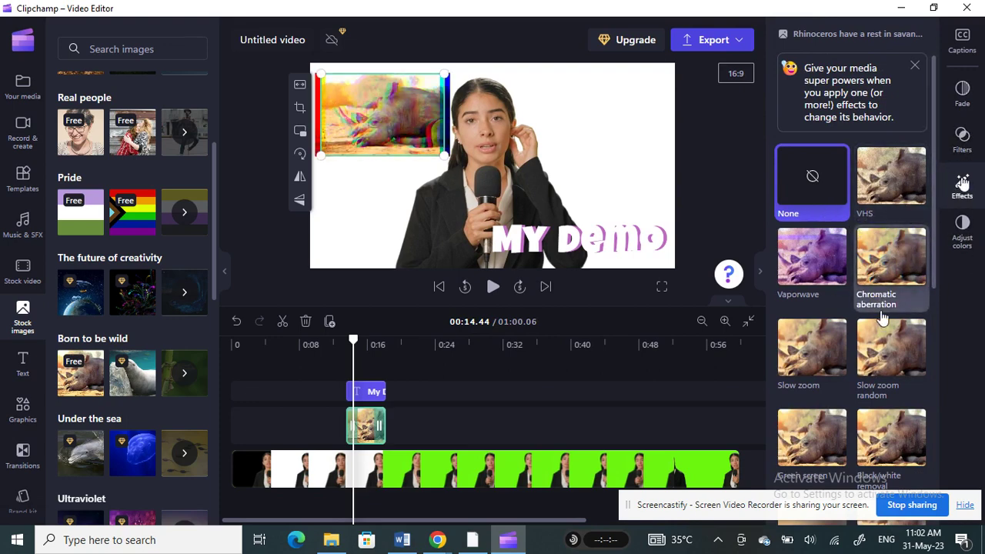
scroll(883, 331, down, 1)
scroll(883, 339, down, 3)
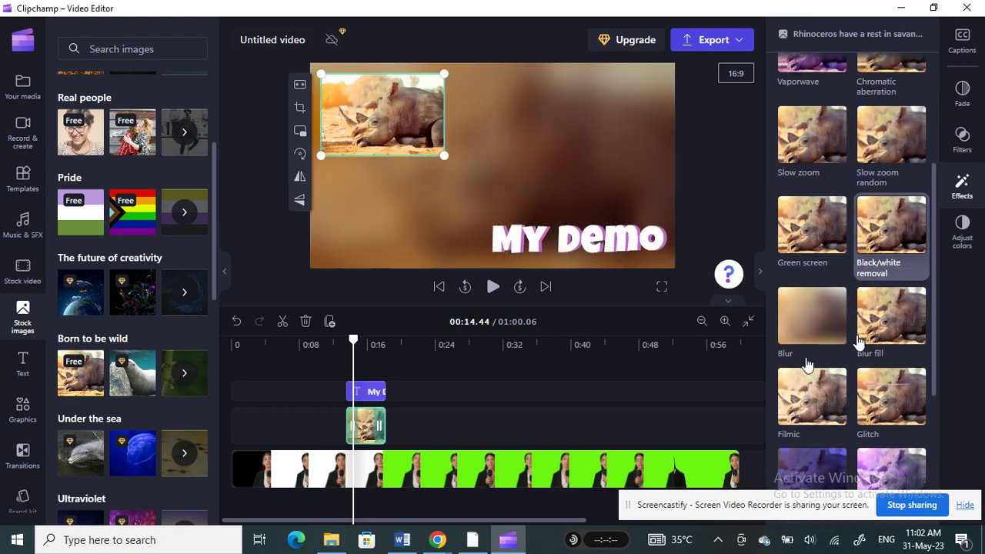
scroll(825, 330, up, 3)
click(820, 309)
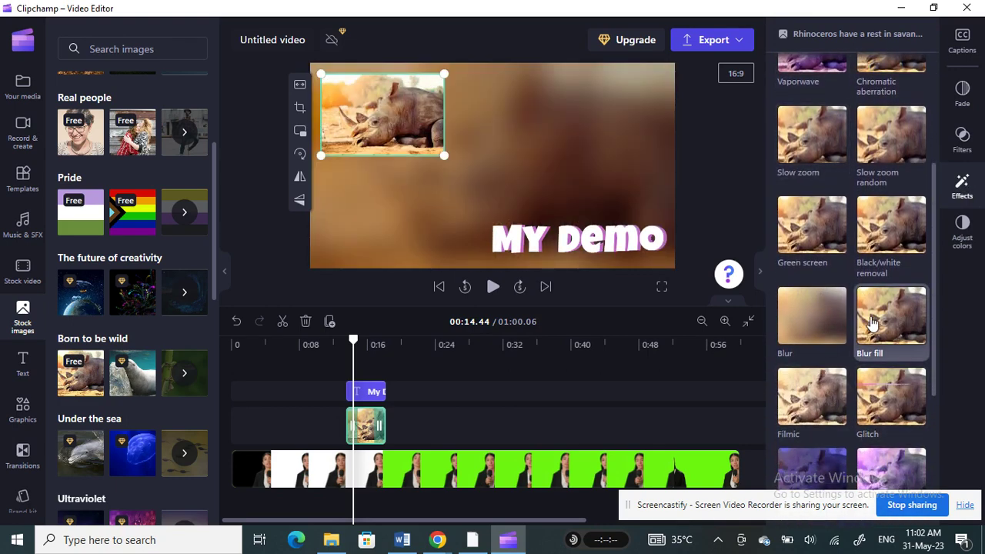
click(881, 322)
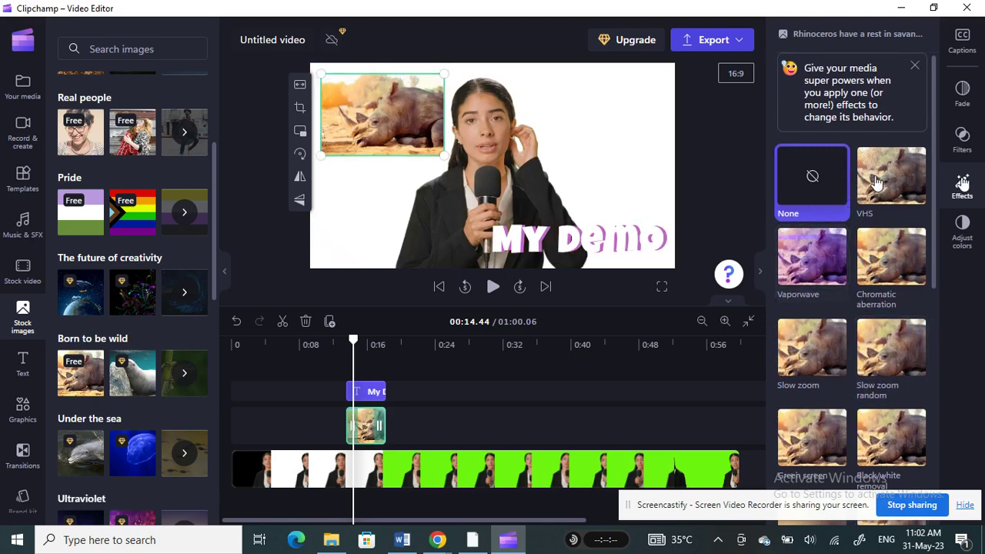
click(891, 175)
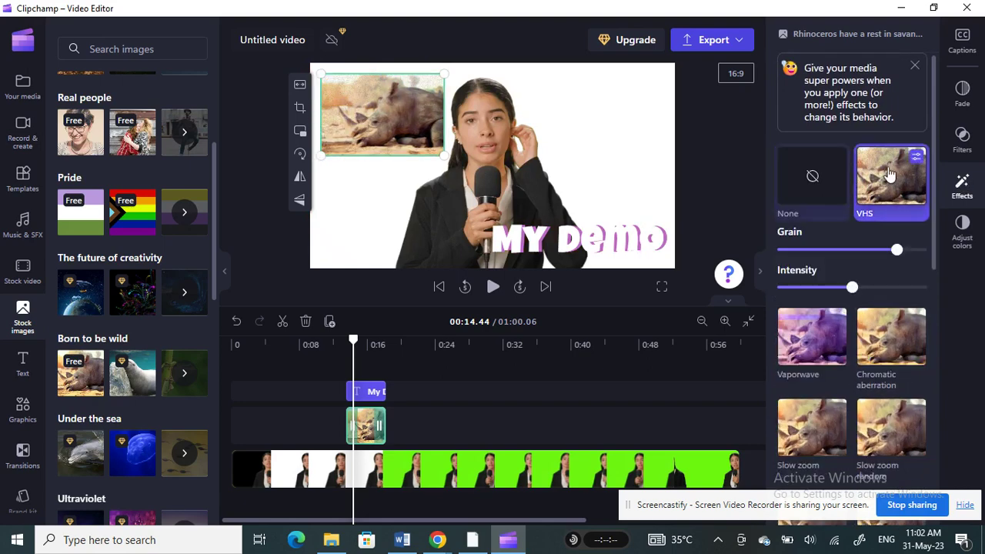
drag(893, 248, 858, 249)
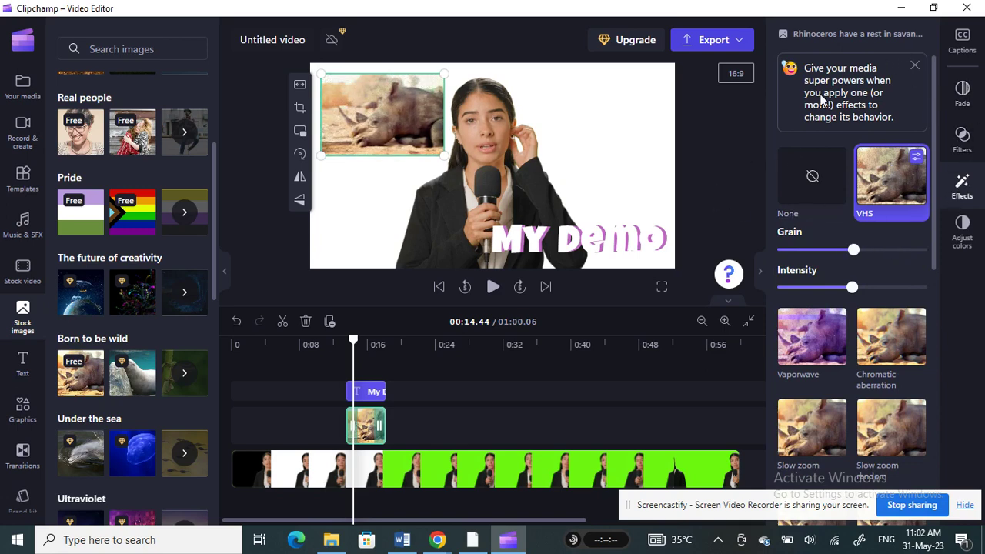
click(734, 155)
click(561, 240)
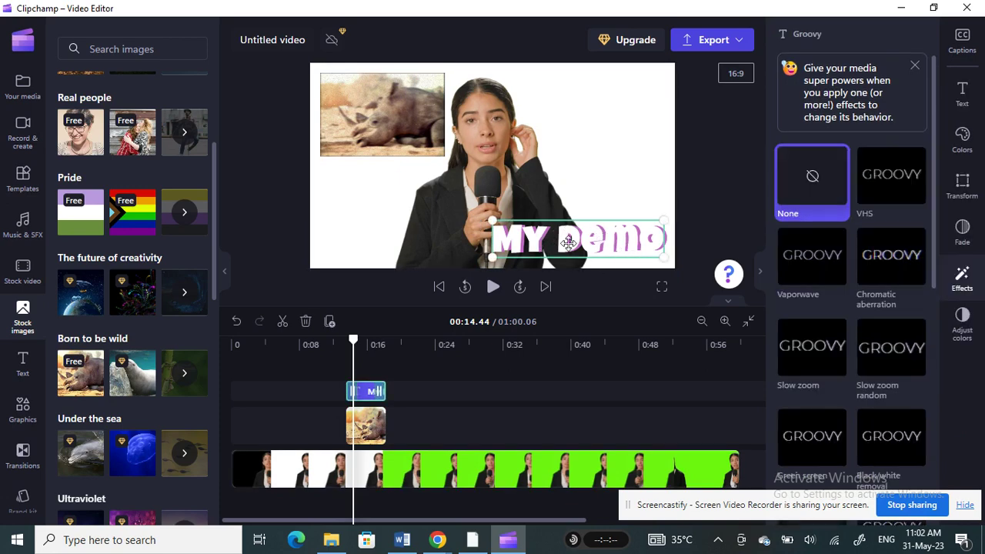
- Change the My Demo title's primary colour from white to green #52DE97
click(969, 143)
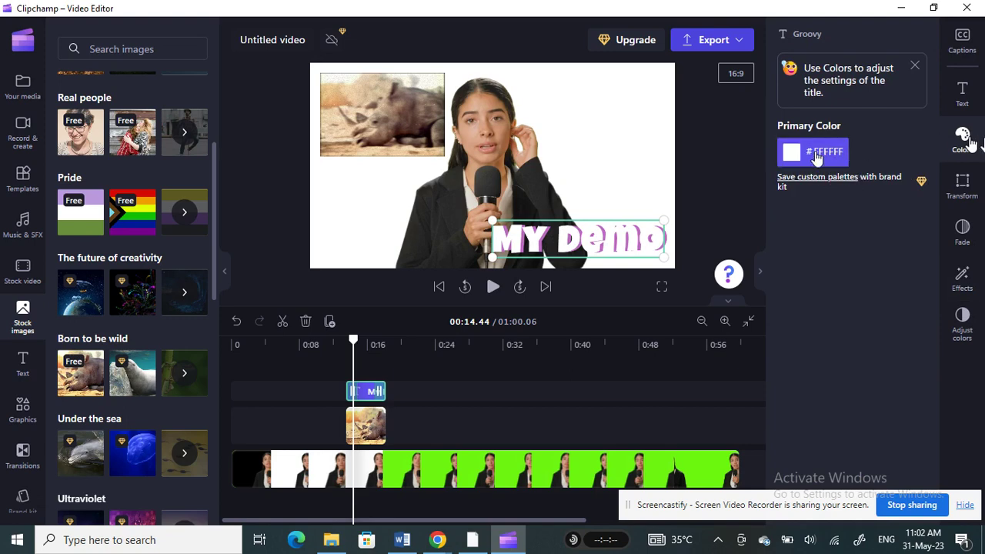
click(794, 154)
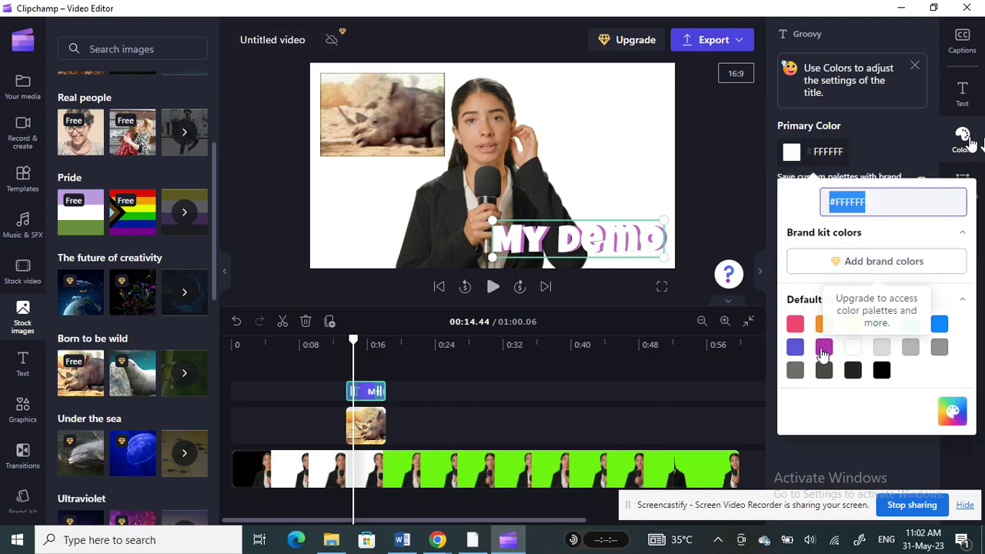
click(793, 326)
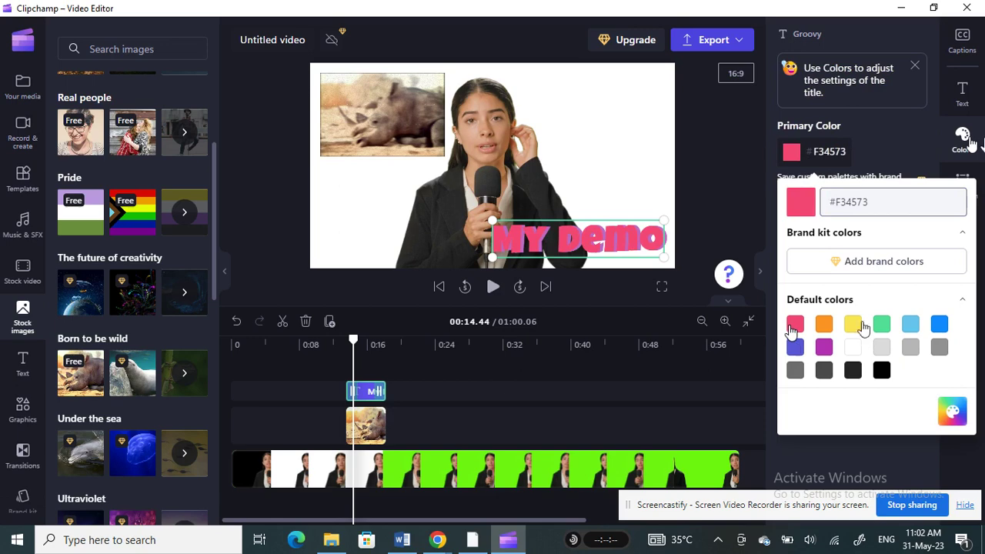
click(882, 324)
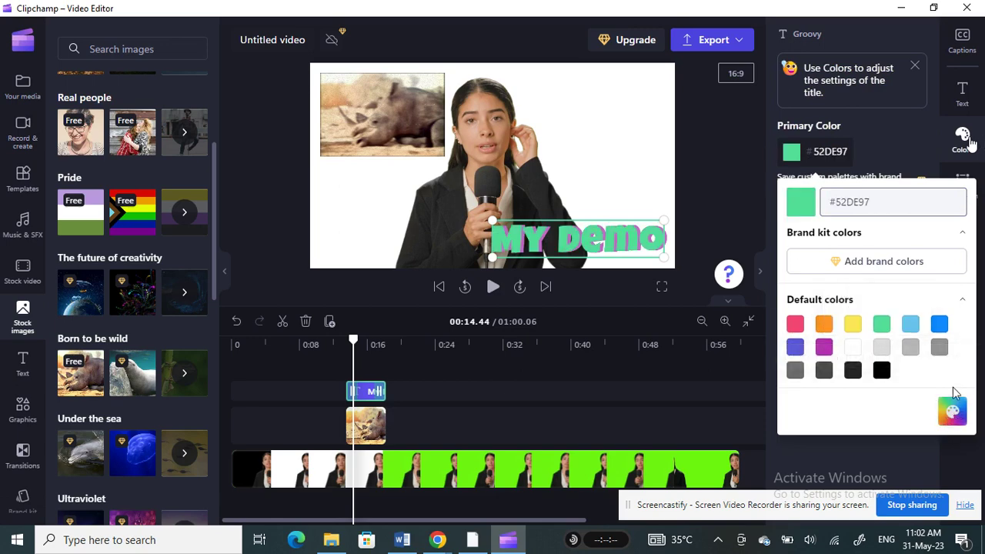
click(971, 143)
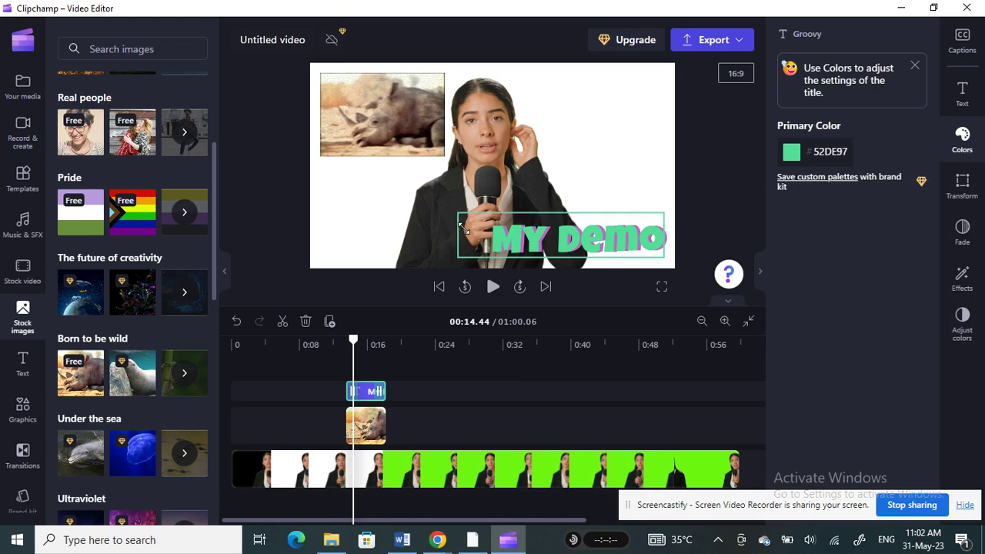
- Shift the green My Demo title left across the presenter and deselect it
drag(553, 238, 510, 235)
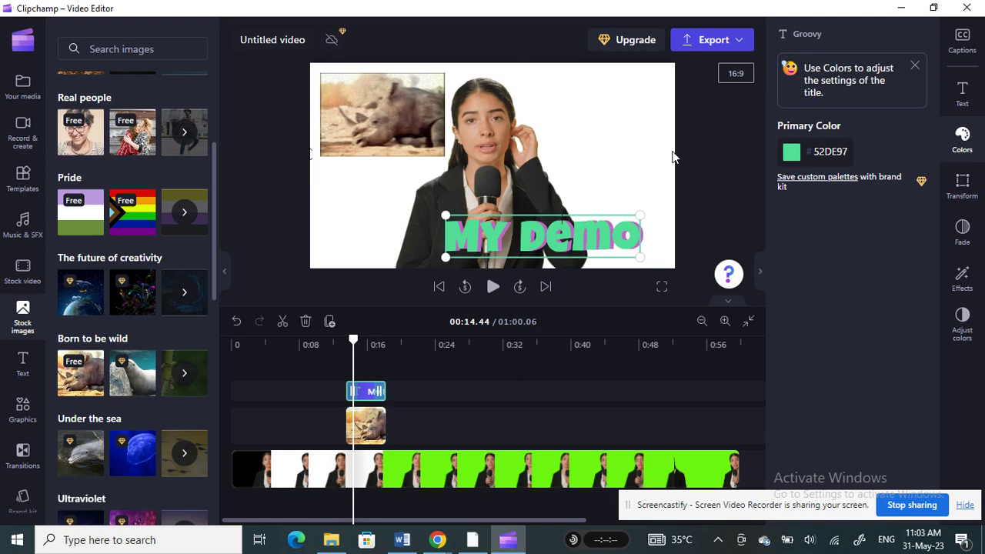
click(703, 148)
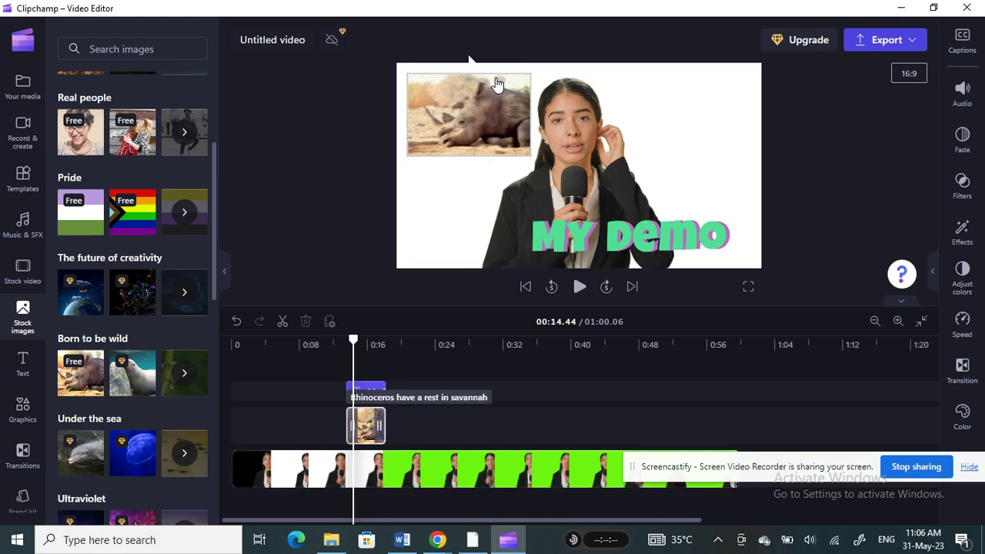
- Launch Snipping Tool and capture the Clipchamp video preview area
click(69, 541)
text(sni)
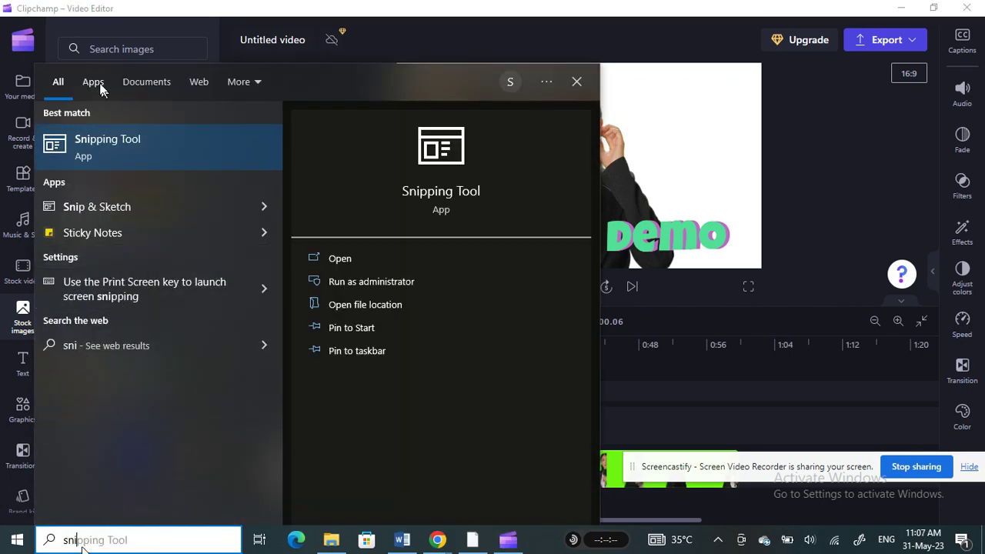
click(102, 139)
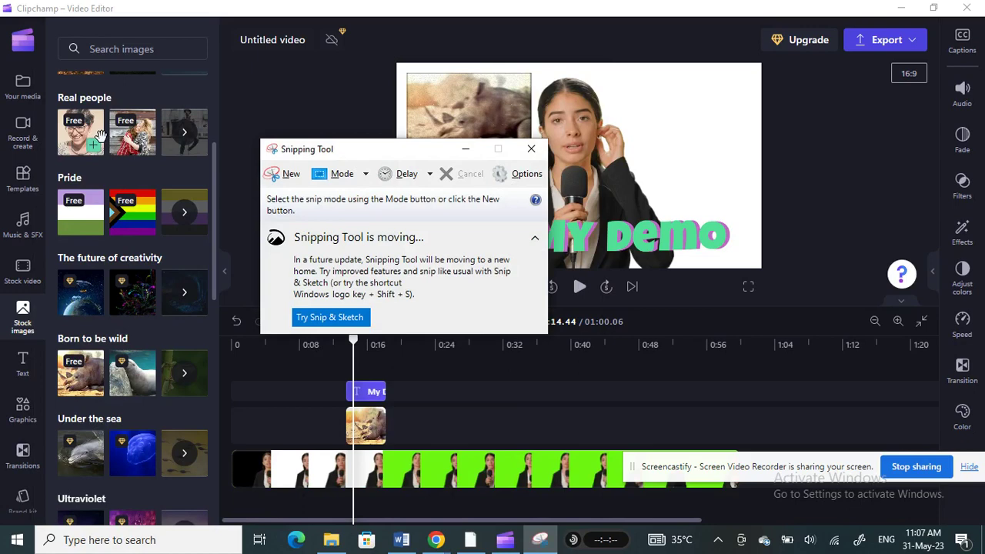
drag(291, 150, 58, 330)
click(48, 353)
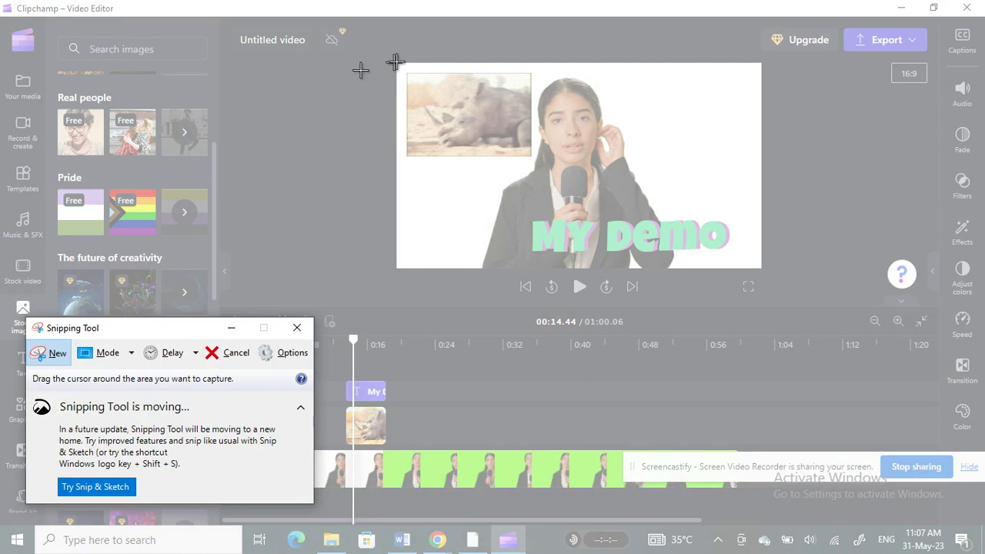
drag(396, 62, 762, 267)
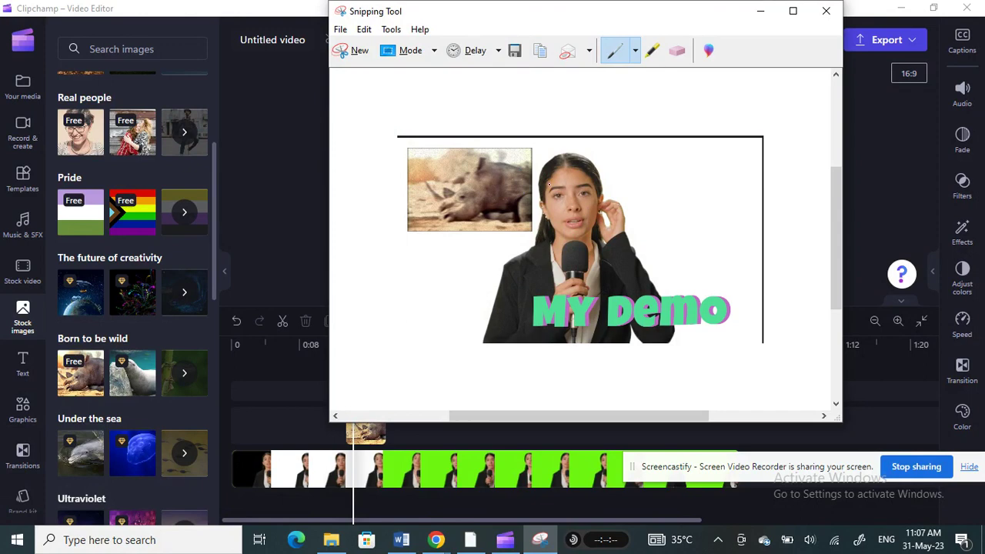
- Save the capture as Capture.PNG in Pictures, replacing the old file, and close Snipping Tool
right_click(556, 194)
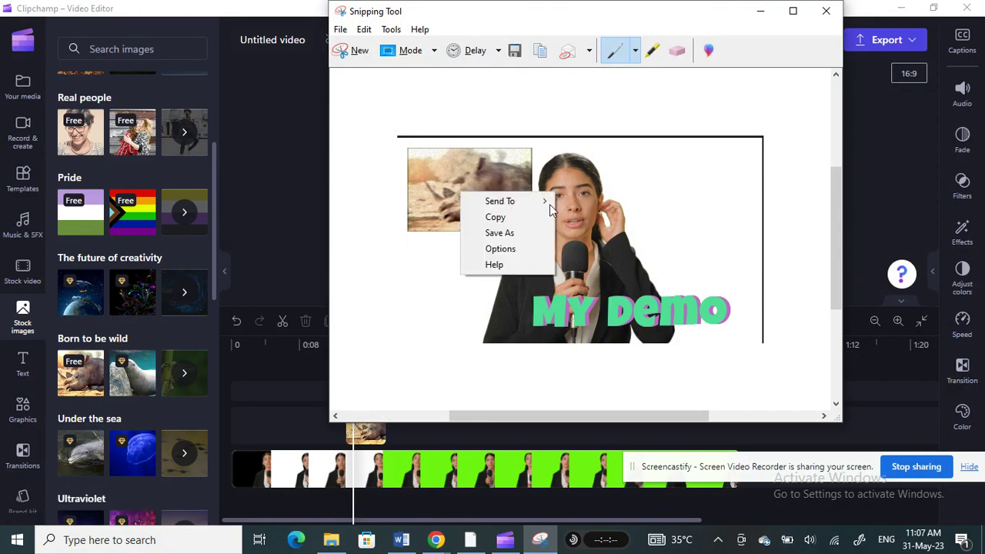
click(514, 238)
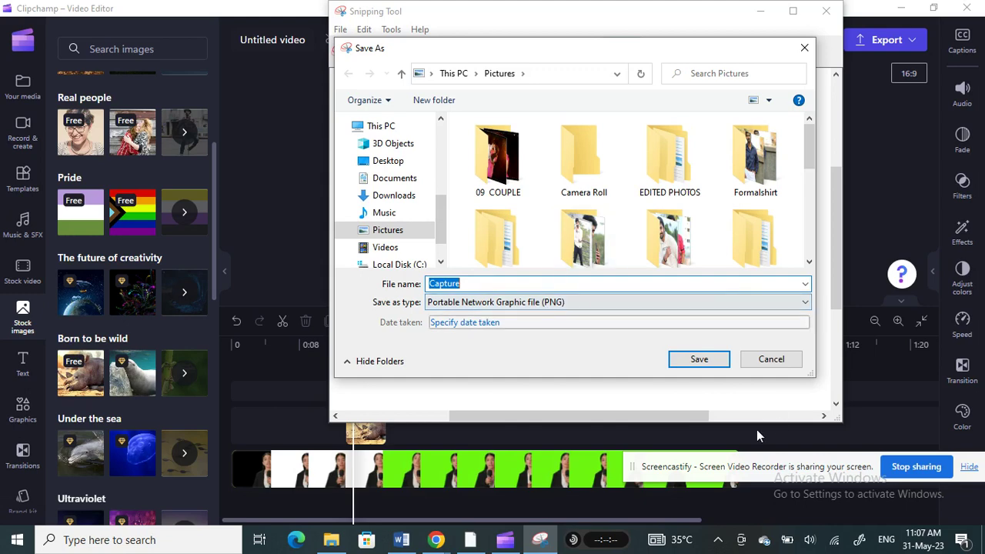
click(700, 358)
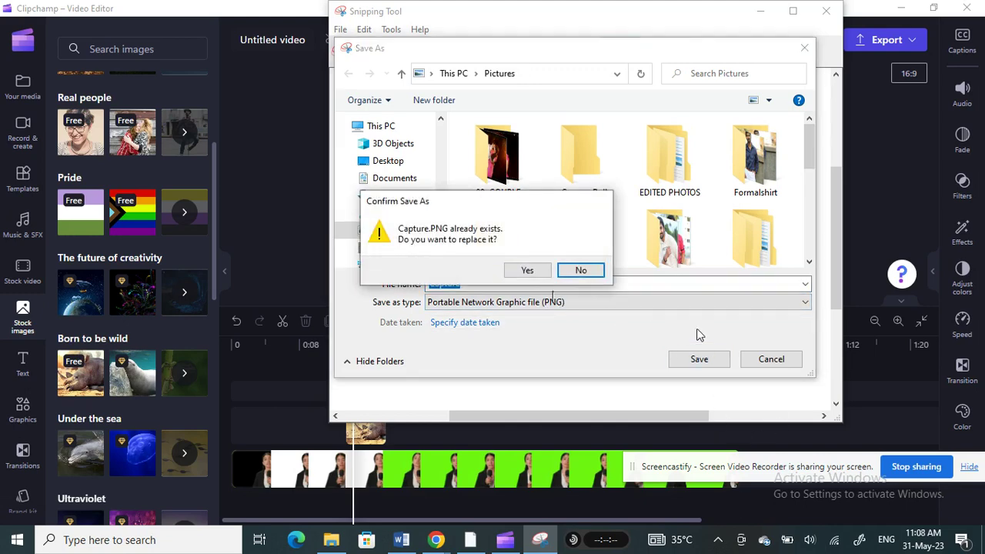
click(541, 272)
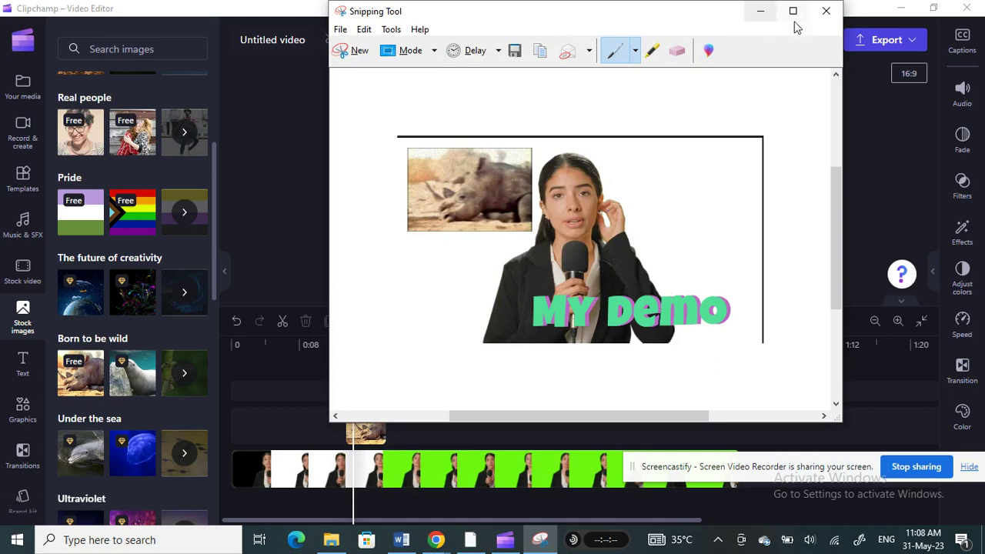
click(826, 11)
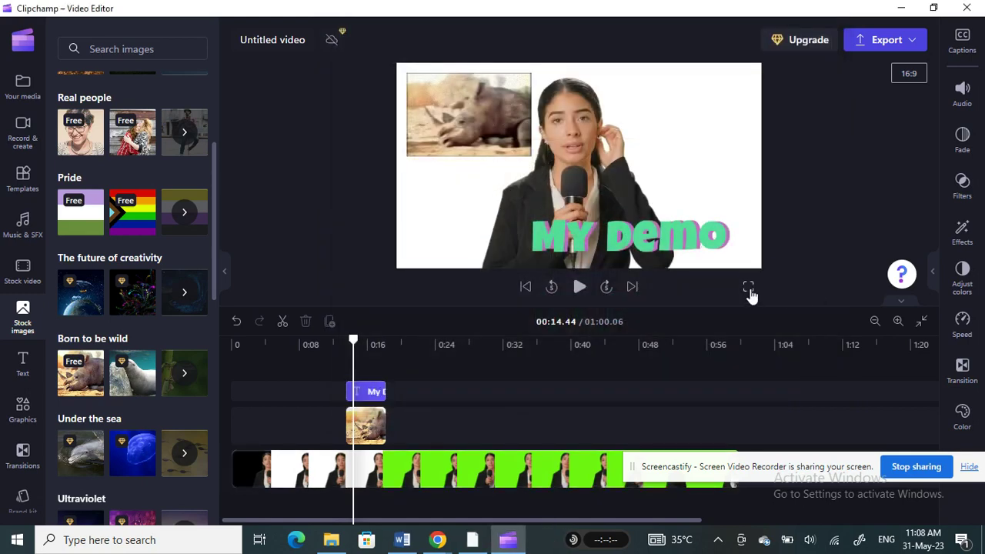
click(749, 286)
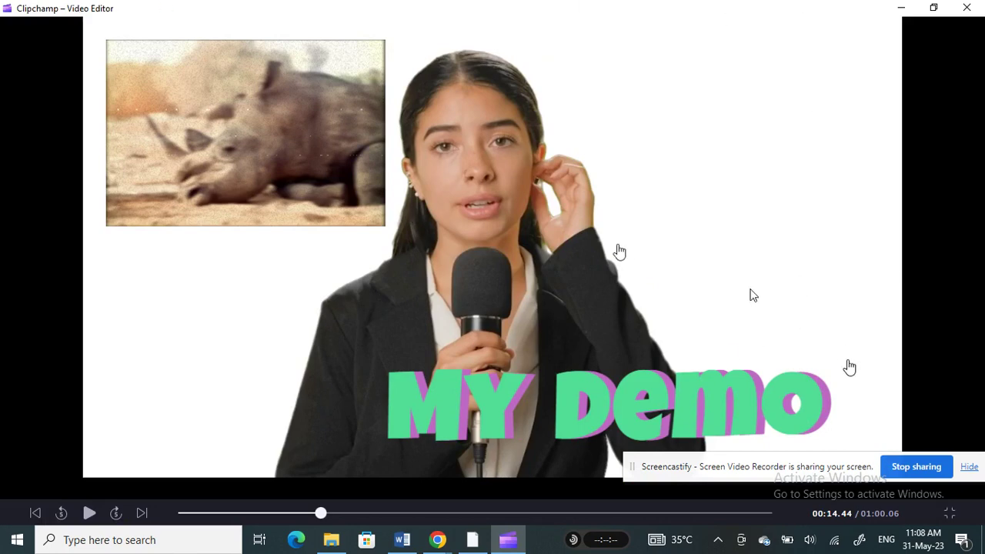
drag(781, 464, 556, 468)
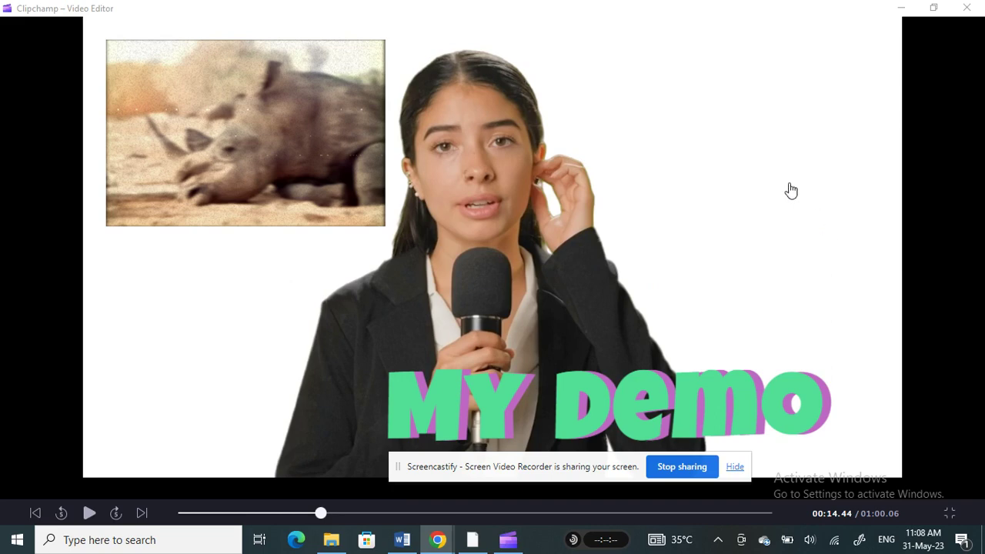
click(952, 516)
click(952, 515)
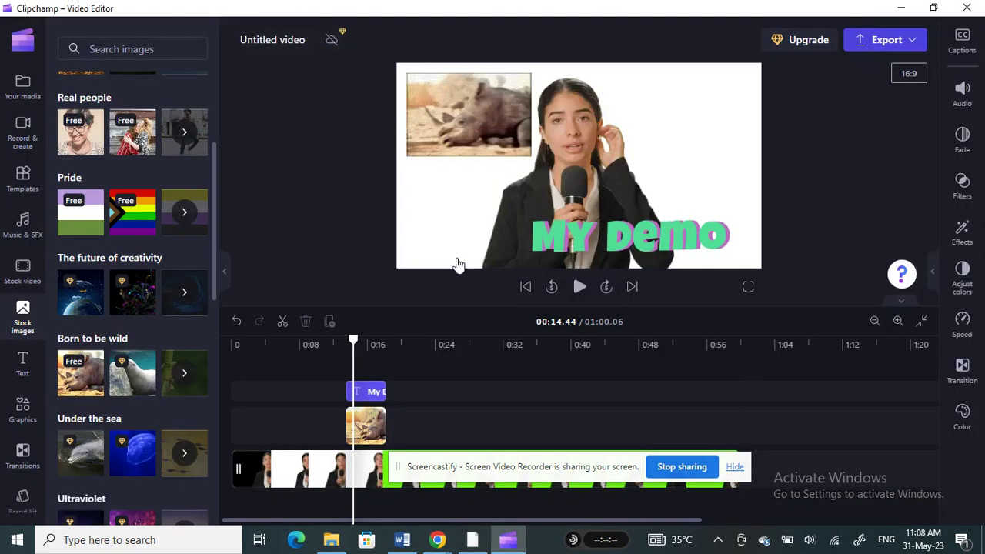